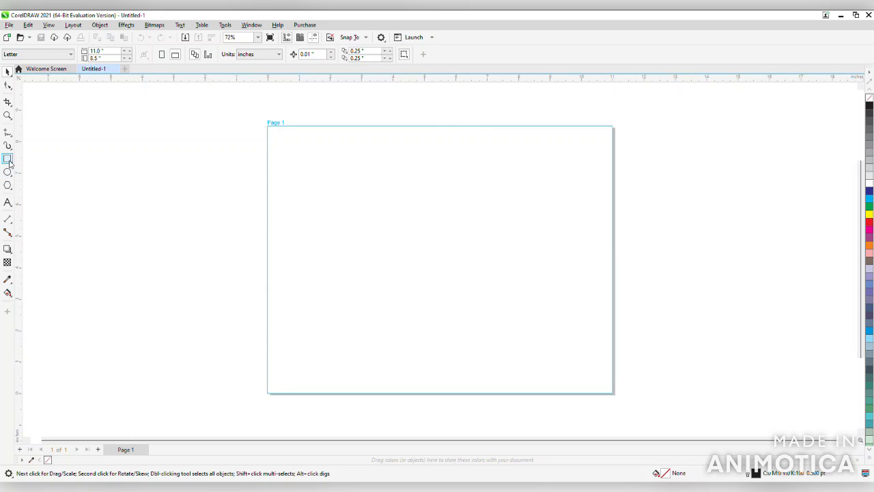
Draw a tall rectangle about 3.86 × 5.37 in and a wide one about 6.46 × 3.18 in, and shift both onto the page
{"action": "left_click", "coordinate": [9, 160]}
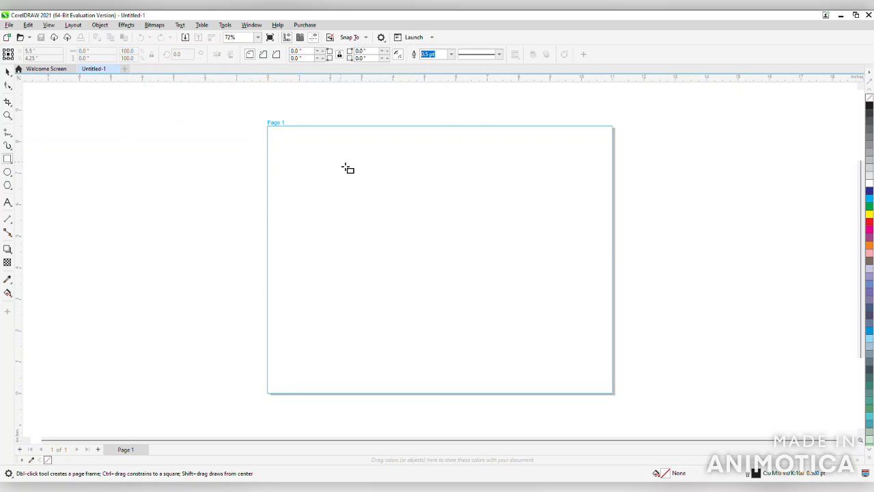
{"action": "left_click_drag", "start_coordinate": [344, 168], "coordinate": [697, 231]}
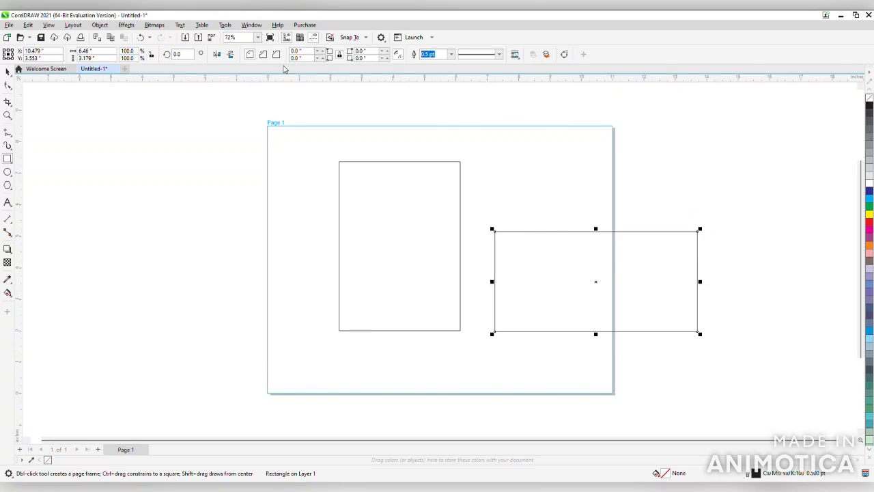
{"action": "left_click", "coordinate": [8, 73]}
{"action": "left_click", "coordinate": [396, 213]}
{"action": "left_click_drag", "start_coordinate": [396, 212], "coordinate": [331, 217]}
{"action": "left_click_drag", "start_coordinate": [530, 272], "coordinate": [446, 253]}
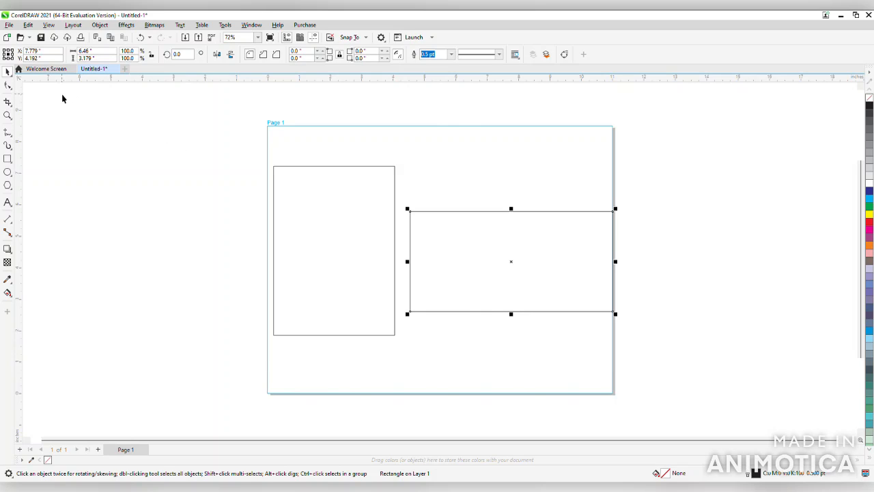
Convert the wide rectangle to curves and move its upper-left node inward and down to form a slanted quadrilateral
{"action": "left_click", "coordinate": [8, 86]}
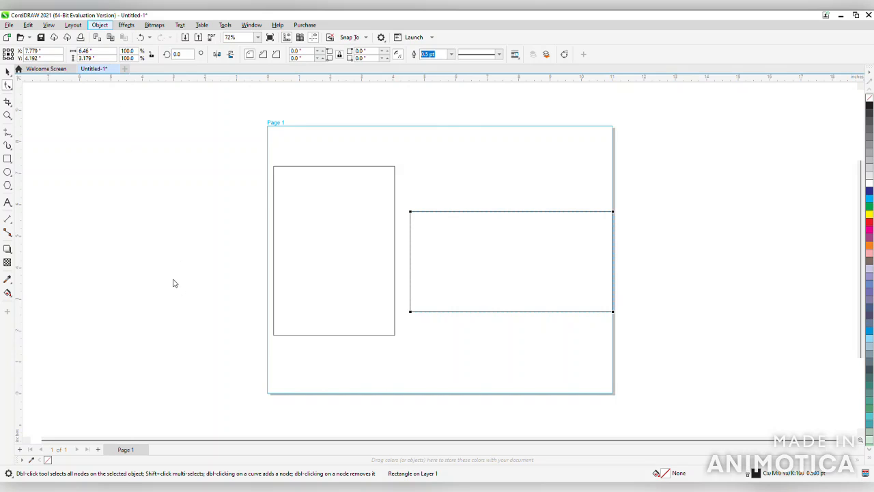
{"action": "key", "text": "ctrl+q"}
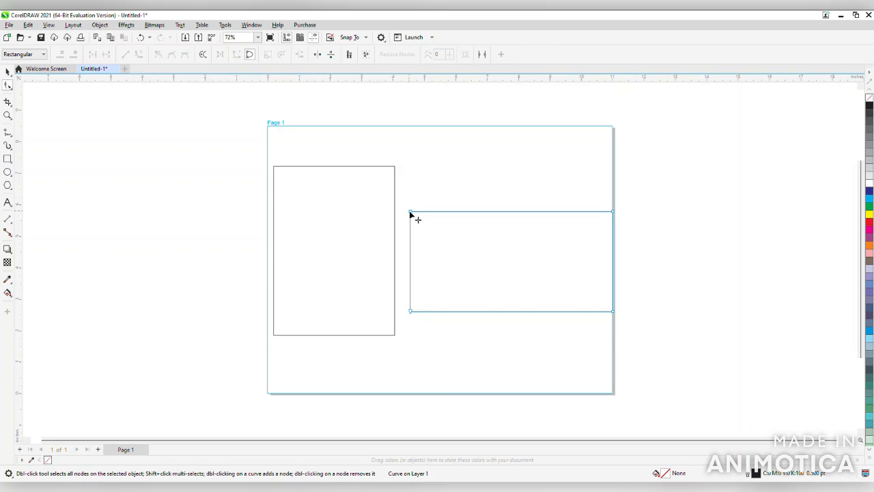
{"action": "left_click_drag", "start_coordinate": [410, 213], "coordinate": [454, 233]}
Try rounding the tall rectangle's corners to about 1.93 in with the Shape tool, and undo the rounding
{"action": "left_click", "coordinate": [395, 192]}
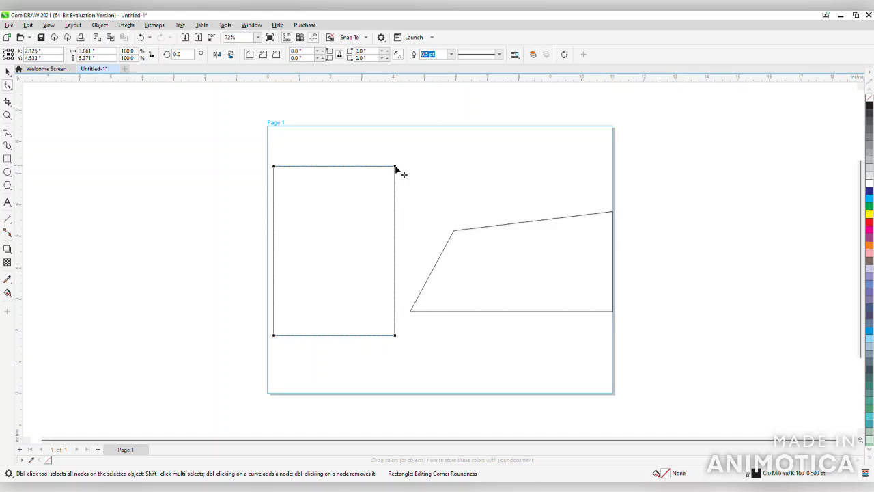
{"action": "left_click_drag", "start_coordinate": [396, 169], "coordinate": [363, 264]}
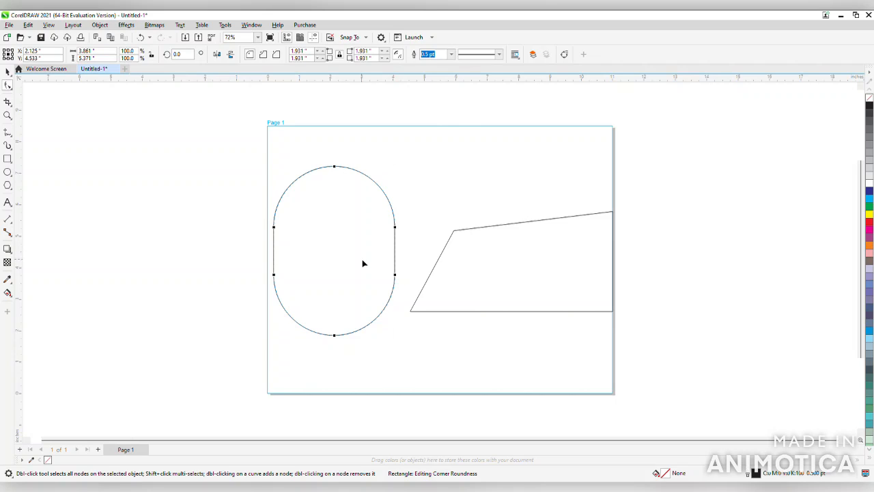
{"action": "key", "text": "ctrl+z"}
{"action": "key", "text": "space"}
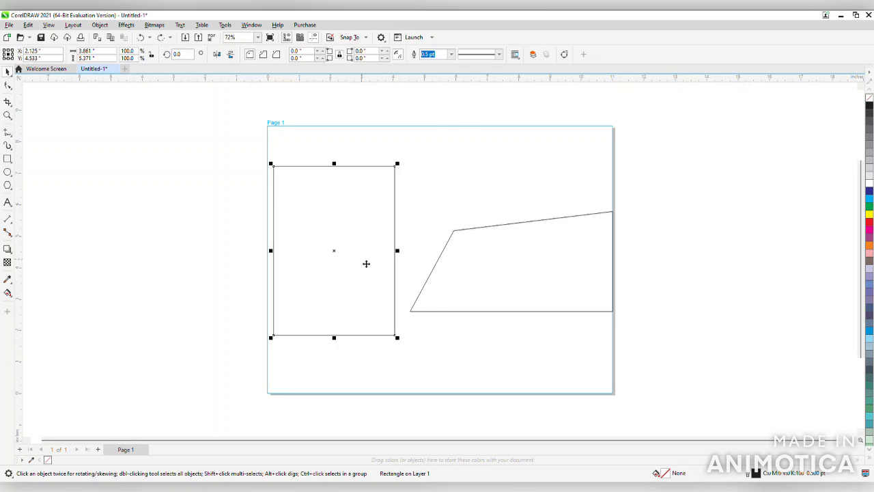
Move the tall rectangle into the page's upper-left corner and place a copy of it outside the page's left edge
{"action": "left_click_drag", "start_coordinate": [363, 255], "coordinate": [343, 236]}
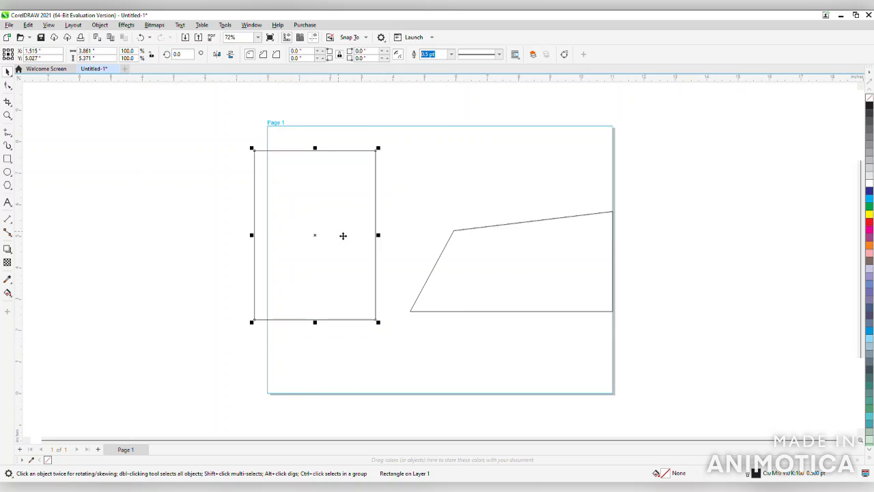
{"action": "left_click_drag", "start_coordinate": [290, 247], "coordinate": [318, 231]}
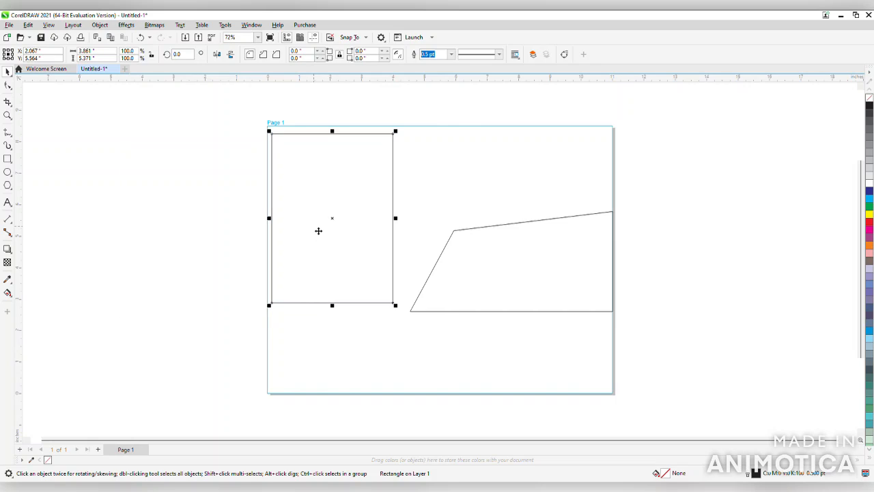
{"action": "left_click_drag", "start_coordinate": [318, 231], "coordinate": [163, 236]}
{"action": "left_click", "coordinate": [193, 233]}
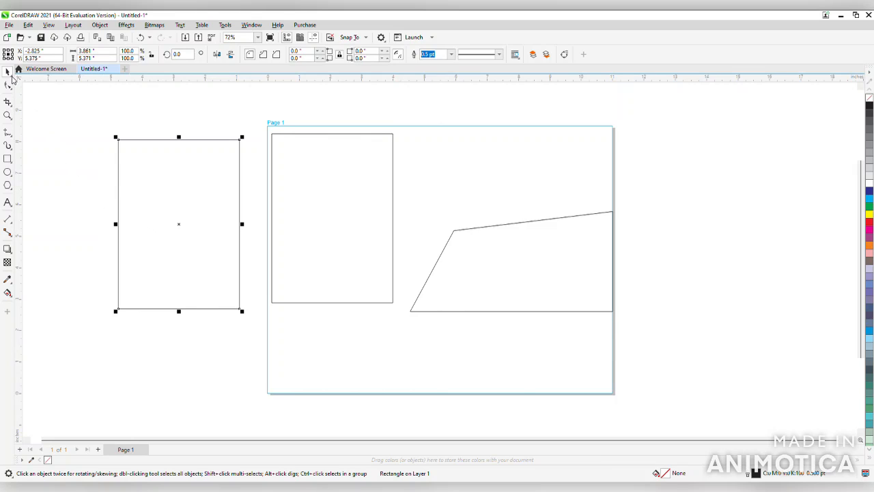
Round all corners of the copied rectangle to about 1.93 in with the Shape tool
{"action": "left_click", "coordinate": [8, 85]}
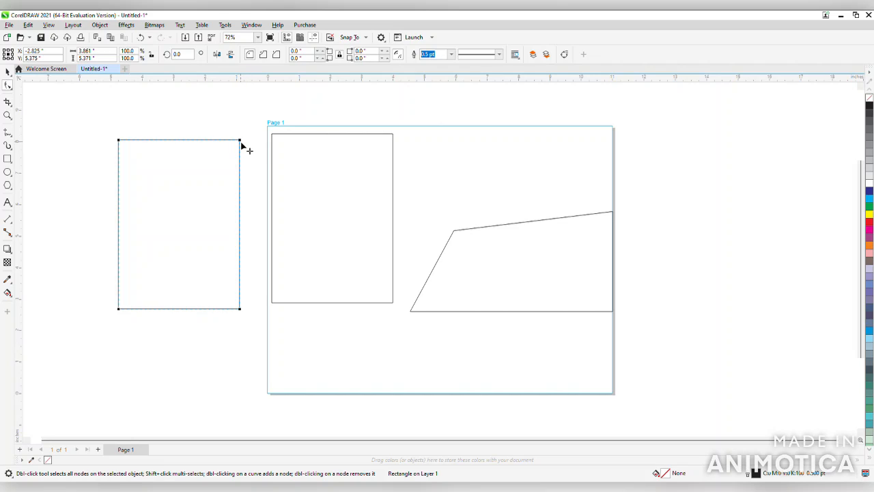
{"action": "left_click_drag", "start_coordinate": [240, 142], "coordinate": [241, 215]}
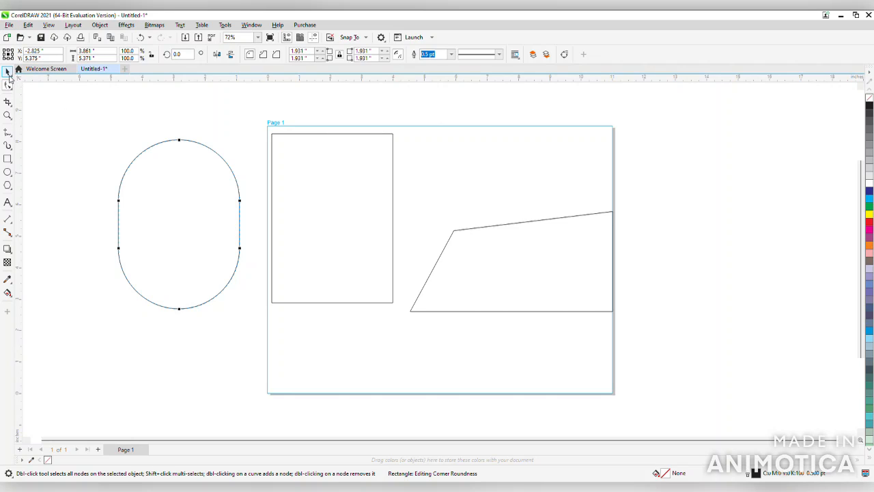
{"action": "left_click", "coordinate": [7, 72]}
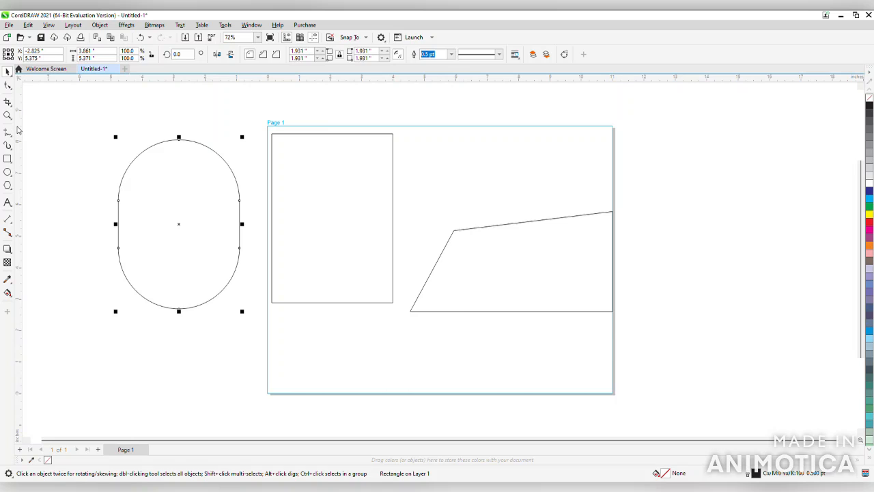
Draw a freehand spiral about 1.85 × 1.31 in and a wavy curve about 3.44 × 2.31 in near the page's upper right
{"action": "left_click", "coordinate": [8, 132]}
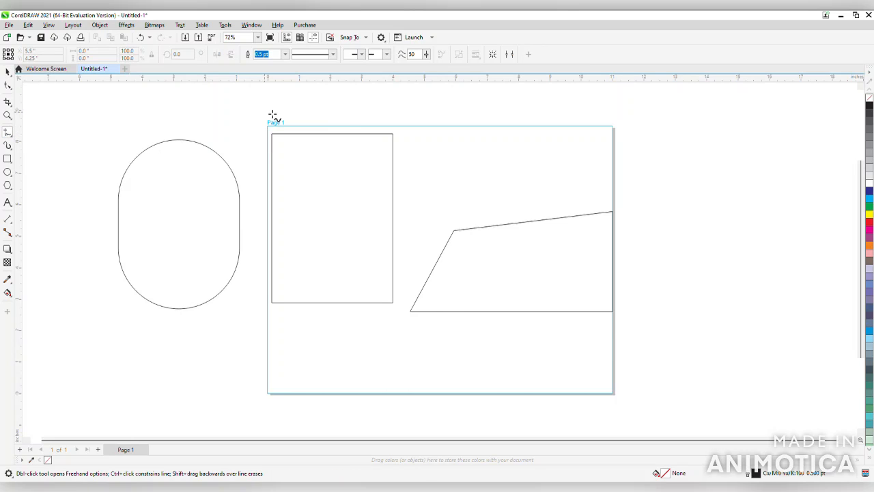
{"action": "mouse_move", "coordinate": [458, 163]}
{"action": "left_mouse_down"}
{"action": "mouse_move", "coordinate": [475, 152]}
{"action": "mouse_move", "coordinate": [518, 168]}
{"action": "mouse_move", "coordinate": [516, 137]}
{"action": "mouse_move", "coordinate": [503, 132]}
{"action": "mouse_move", "coordinate": [504, 160]}
{"action": "mouse_move", "coordinate": [512, 163]}
{"action": "mouse_move", "coordinate": [517, 145]}
{"action": "mouse_move", "coordinate": [510, 137]}
{"action": "mouse_move", "coordinate": [507, 158]}
{"action": "mouse_move", "coordinate": [516, 155]}
{"action": "mouse_move", "coordinate": [504, 142]}
{"action": "mouse_move", "coordinate": [508, 153]}
{"action": "left_mouse_up"}
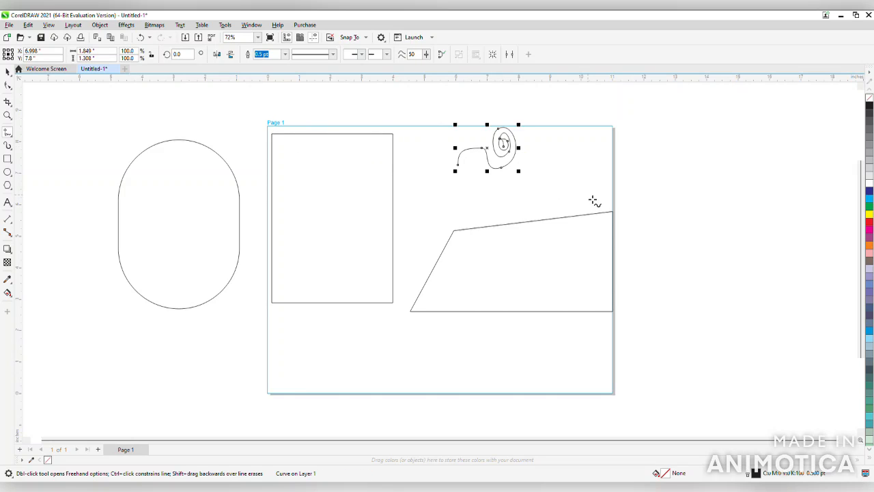
{"action": "mouse_move", "coordinate": [587, 194]}
{"action": "left_mouse_down"}
{"action": "mouse_move", "coordinate": [557, 158]}
{"action": "mouse_move", "coordinate": [577, 160]}
{"action": "mouse_move", "coordinate": [598, 188]}
{"action": "mouse_move", "coordinate": [610, 185]}
{"action": "mouse_move", "coordinate": [624, 151]}
{"action": "mouse_move", "coordinate": [639, 163]}
{"action": "mouse_move", "coordinate": [640, 203]}
{"action": "mouse_move", "coordinate": [624, 209]}
{"action": "mouse_move", "coordinate": [606, 197]}
{"action": "mouse_move", "coordinate": [605, 206]}
{"action": "mouse_move", "coordinate": [566, 218]}
{"action": "mouse_move", "coordinate": [532, 192]}
{"action": "mouse_move", "coordinate": [559, 208]}
{"action": "mouse_move", "coordinate": [596, 196]}
{"action": "left_mouse_up"}
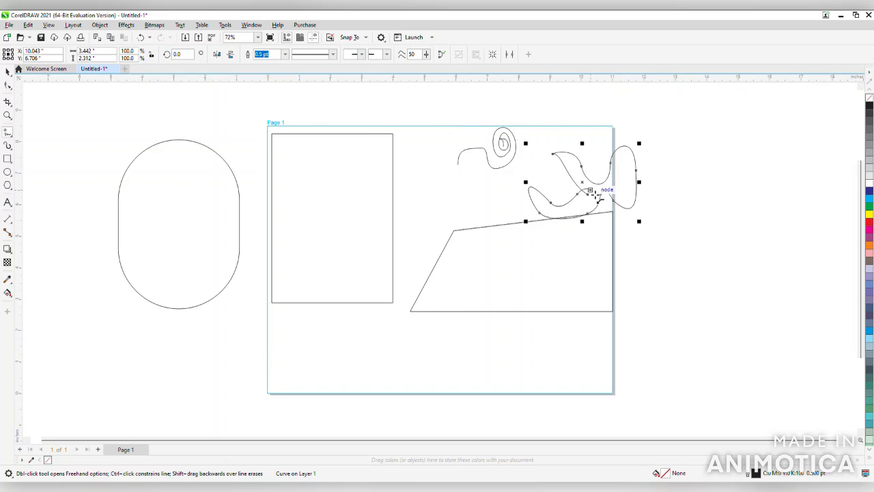
Draw a nearly vertical straight line about 2.8 in long inside the tall rectangle on the page with the Freehand tool
{"action": "left_click", "coordinate": [375, 145]}
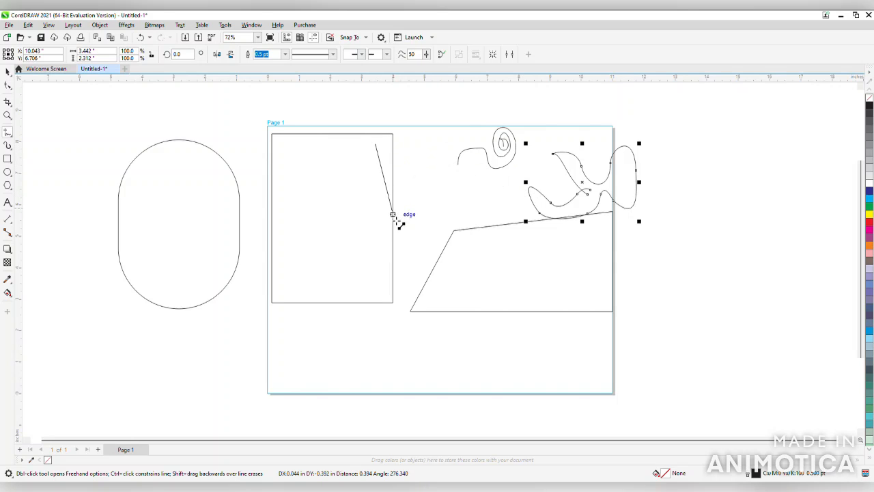
{"action": "left_click", "coordinate": [374, 234]}
{"action": "left_click", "coordinate": [373, 238]}
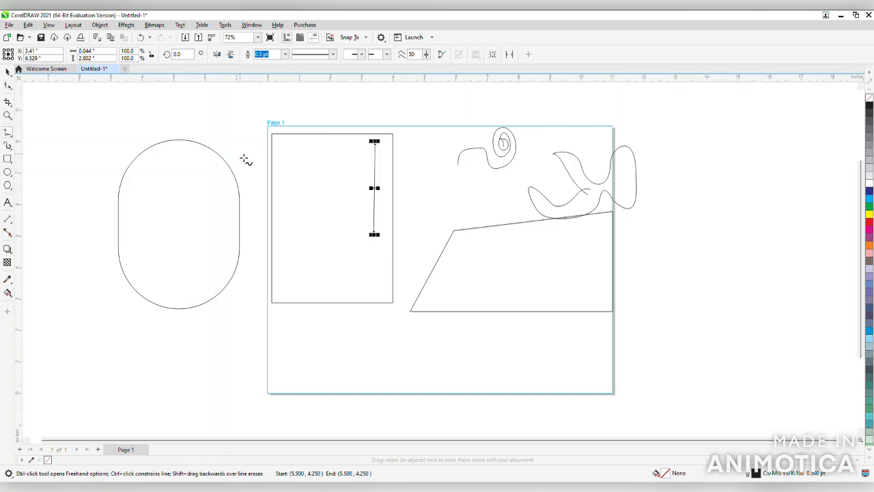
{"action": "left_click", "coordinate": [7, 73]}
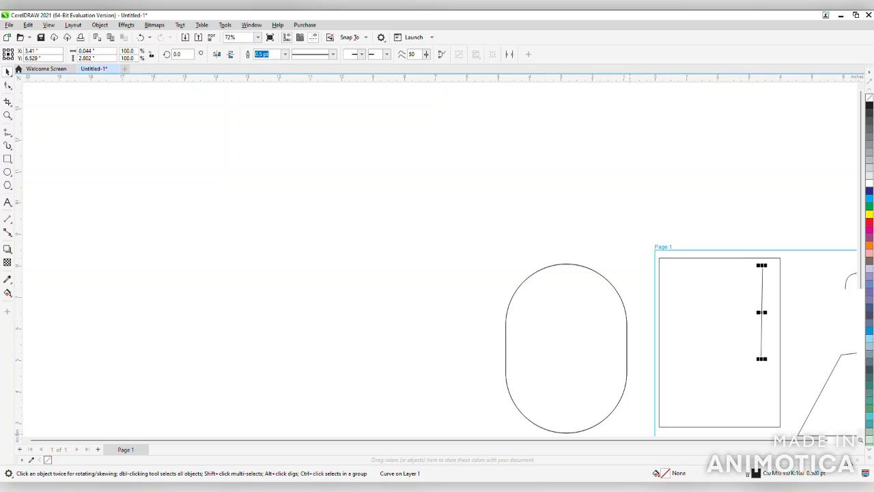
Fill the tall rectangle on the page with the purple swatch (C:20 M:80 Y:0 K:20)
{"action": "left_click_drag", "start_coordinate": [675, 433], "coordinate": [738, 440]}
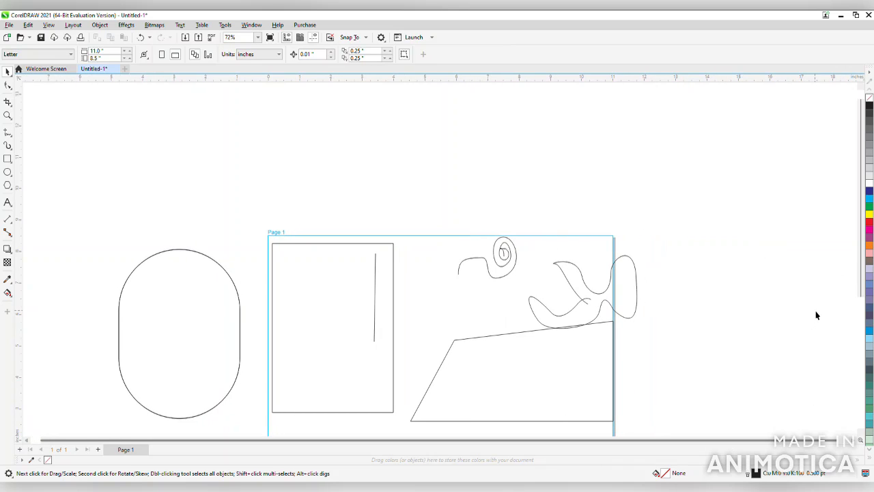
{"action": "left_click_drag", "start_coordinate": [861, 280], "coordinate": [866, 327]}
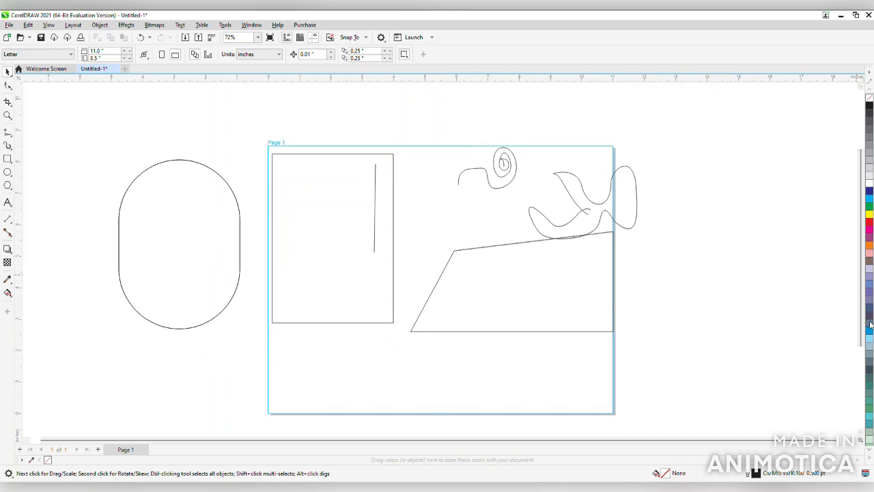
{"action": "left_click", "coordinate": [380, 188]}
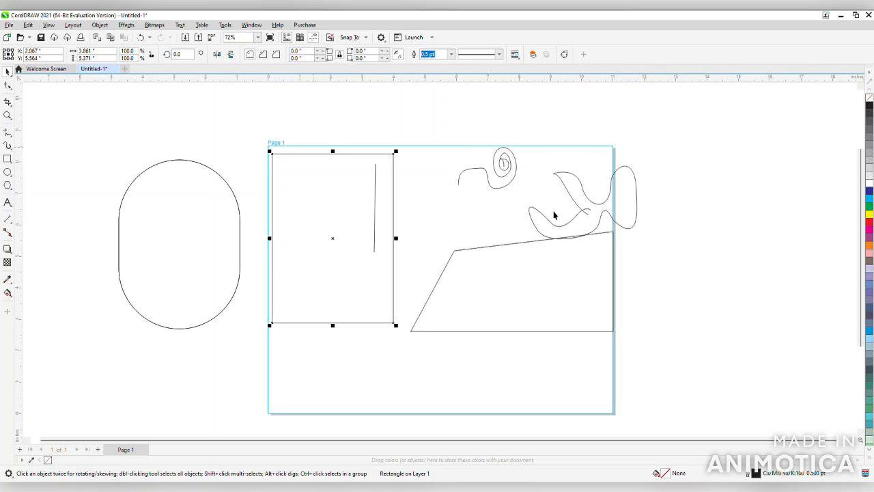
{"action": "left_click", "coordinate": [869, 237]}
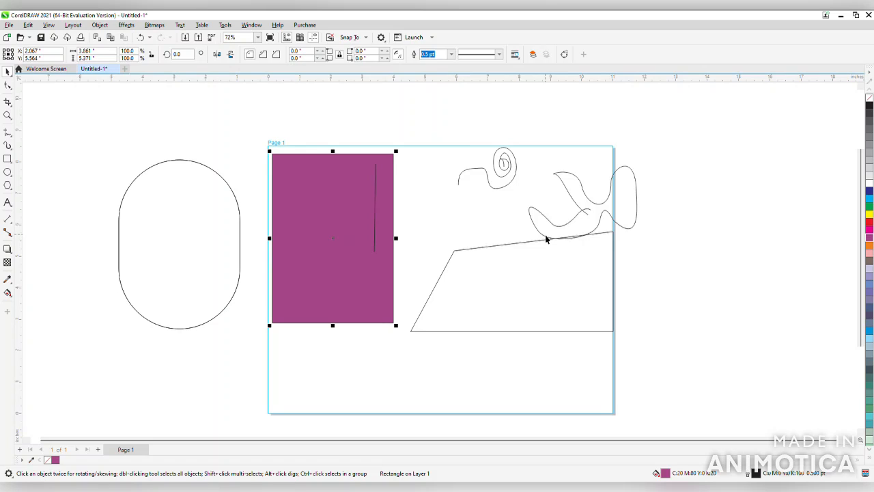
Move the slanted quadrilateral slightly down and left, clear of the wavy curve
{"action": "left_click", "coordinate": [488, 281]}
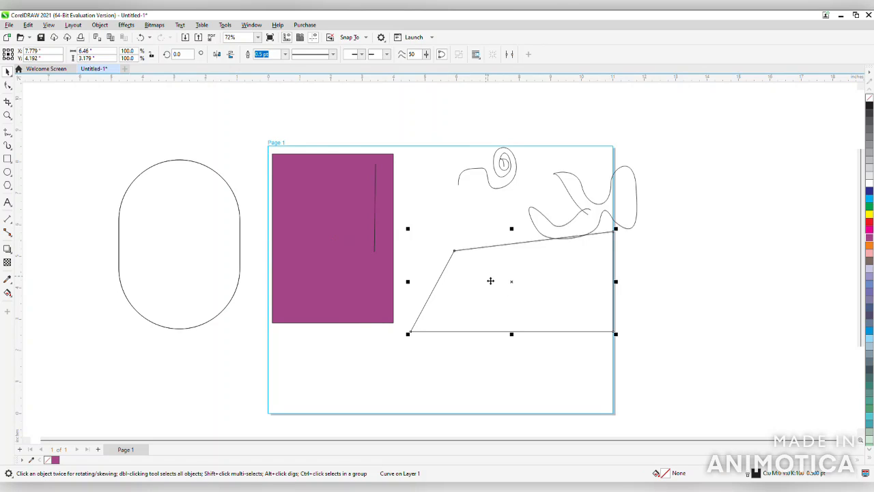
{"action": "left_click_drag", "start_coordinate": [491, 281], "coordinate": [485, 304]}
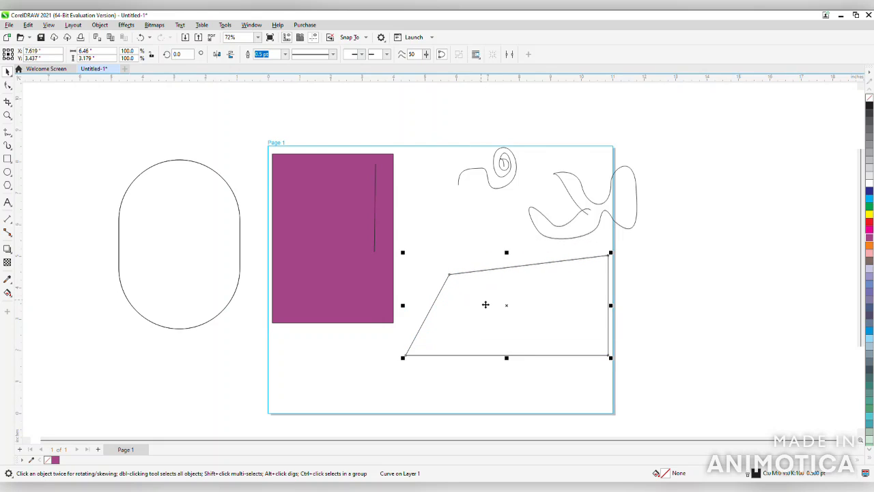
Try to create a blend from the purple rectangle to the area above the page with the Blend tool
{"action": "left_click", "coordinate": [10, 253]}
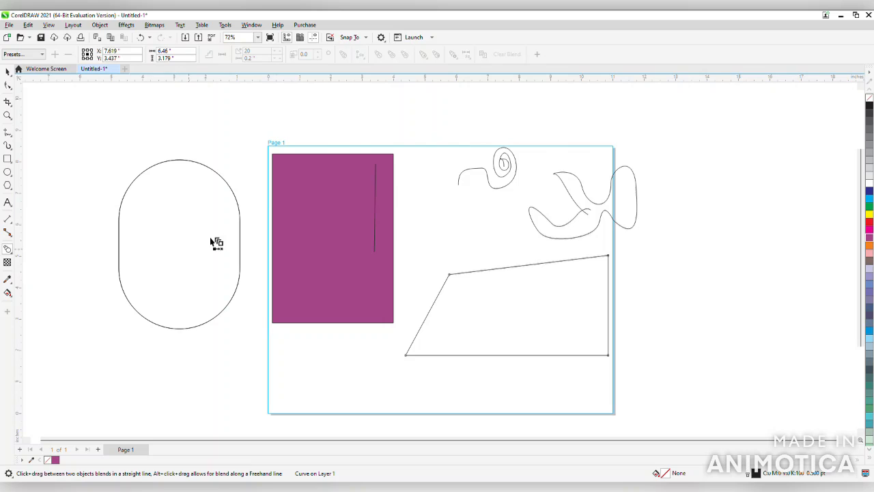
{"action": "left_click_drag", "start_coordinate": [302, 196], "coordinate": [336, 126]}
{"action": "left_click_drag", "start_coordinate": [339, 124], "coordinate": [333, 122]}
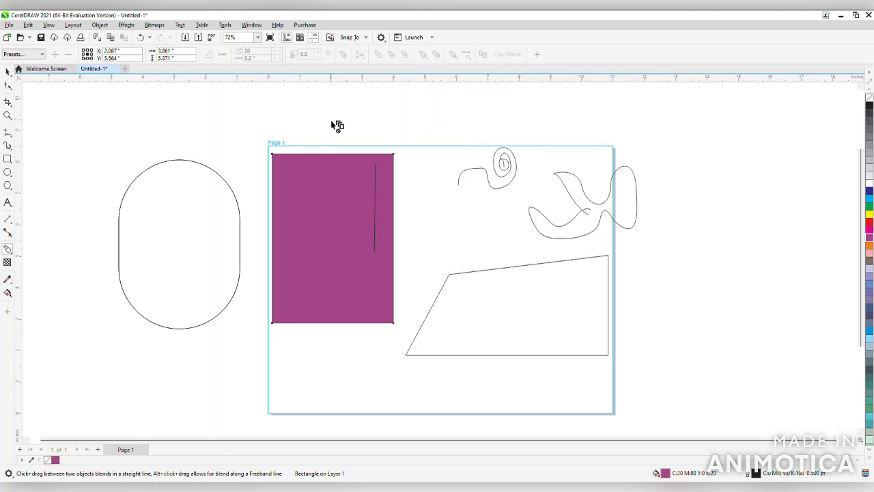
{"action": "left_click", "coordinate": [337, 126]}
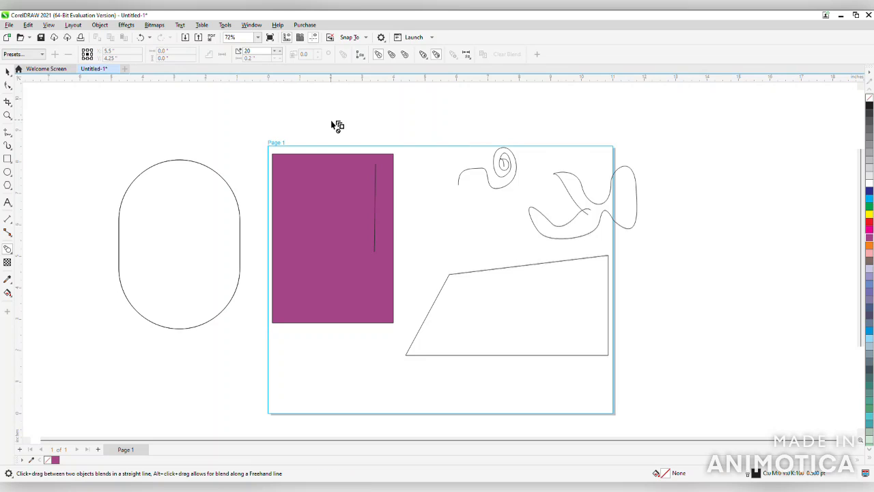
{"action": "left_click", "coordinate": [8, 73]}
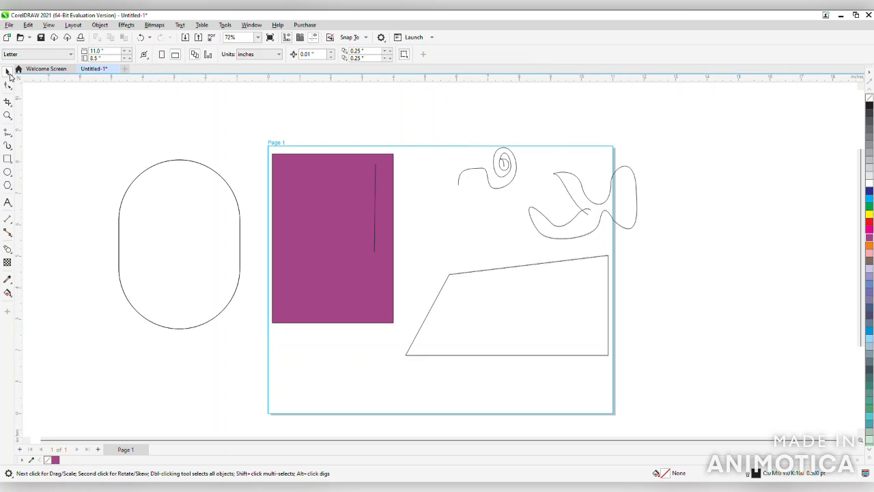
Draw a closed, rounded blob above the purple rectangle with the Smart Drawing tool
{"action": "left_click", "coordinate": [8, 146]}
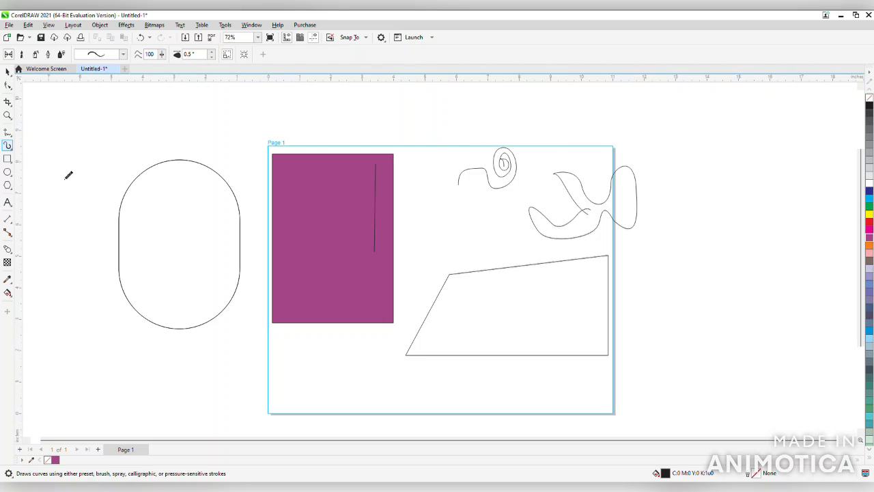
{"action": "key", "text": "shift+s"}
{"action": "mouse_move", "coordinate": [341, 133]}
{"action": "left_mouse_down"}
{"action": "mouse_move", "coordinate": [380, 108]}
{"action": "mouse_move", "coordinate": [398, 128]}
{"action": "mouse_move", "coordinate": [436, 117]}
{"action": "mouse_move", "coordinate": [430, 141]}
{"action": "mouse_move", "coordinate": [406, 157]}
{"action": "mouse_move", "coordinate": [354, 158]}
{"action": "mouse_move", "coordinate": [345, 138]}
{"action": "left_mouse_up"}
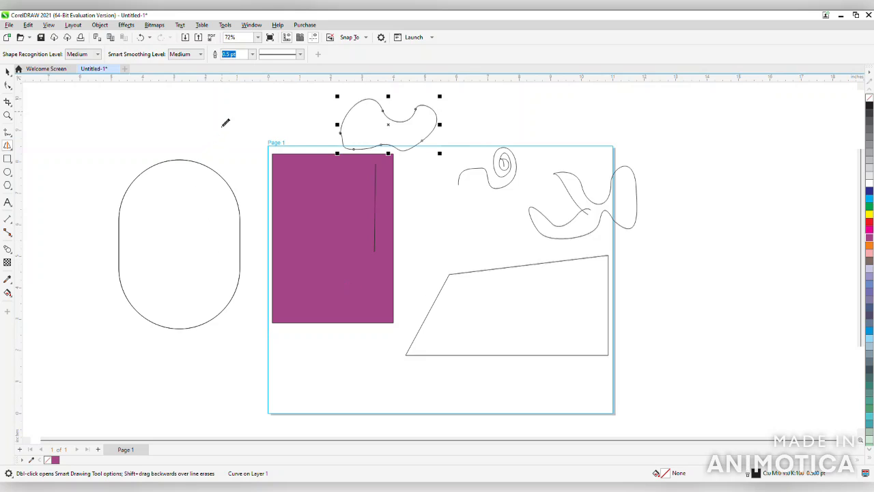
Draw another Smart Drawing curve above the page's upper-left corner and delete it
{"action": "mouse_move", "coordinate": [224, 126]}
{"action": "left_mouse_down"}
{"action": "mouse_move", "coordinate": [239, 102]}
{"action": "mouse_move", "coordinate": [270, 147]}
{"action": "mouse_move", "coordinate": [260, 117]}
{"action": "left_mouse_up"}
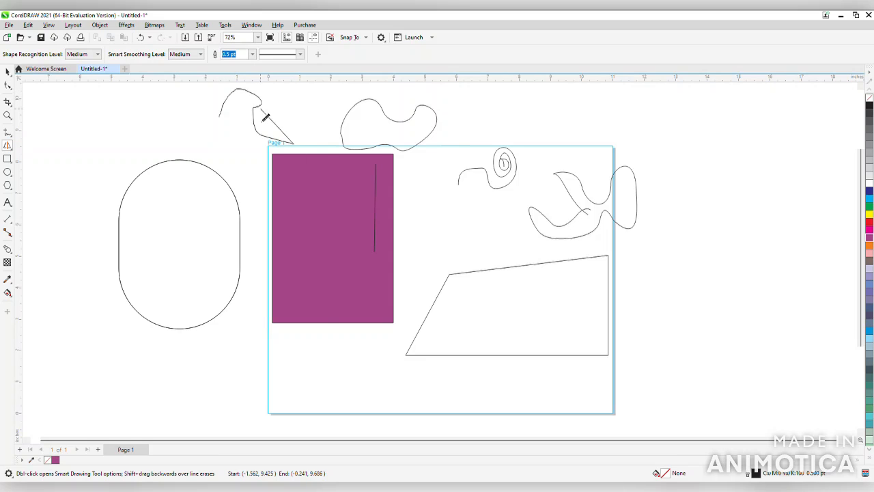
{"action": "left_click", "coordinate": [9, 73]}
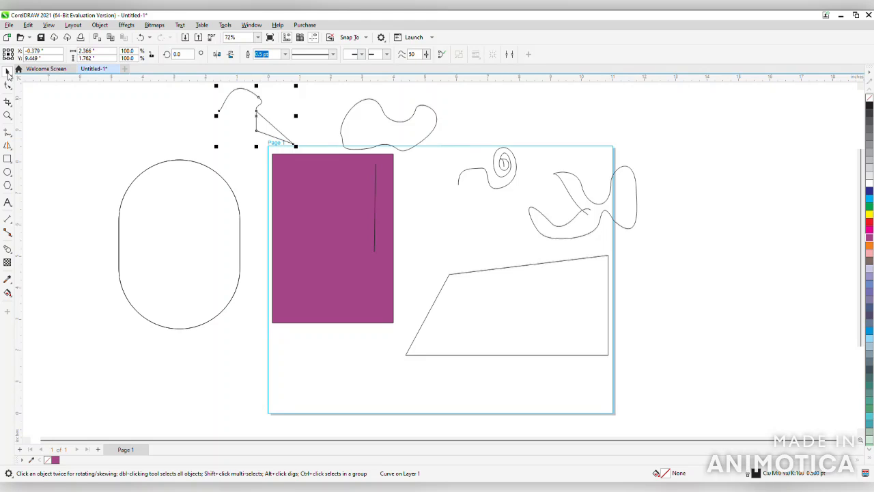
{"action": "key", "text": "Delete"}
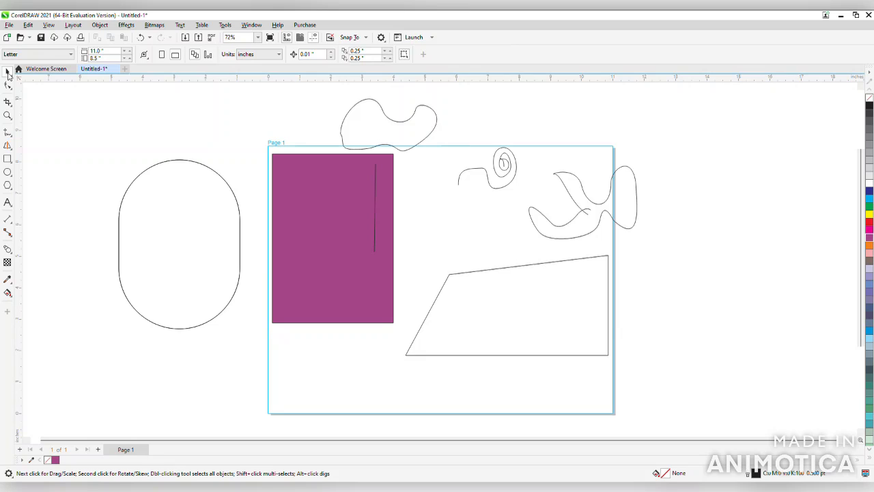
Add the text "First youtube video" with the Text tool near the page's lower-left corner
{"action": "left_click", "coordinate": [9, 73]}
{"action": "left_click", "coordinate": [7, 203]}
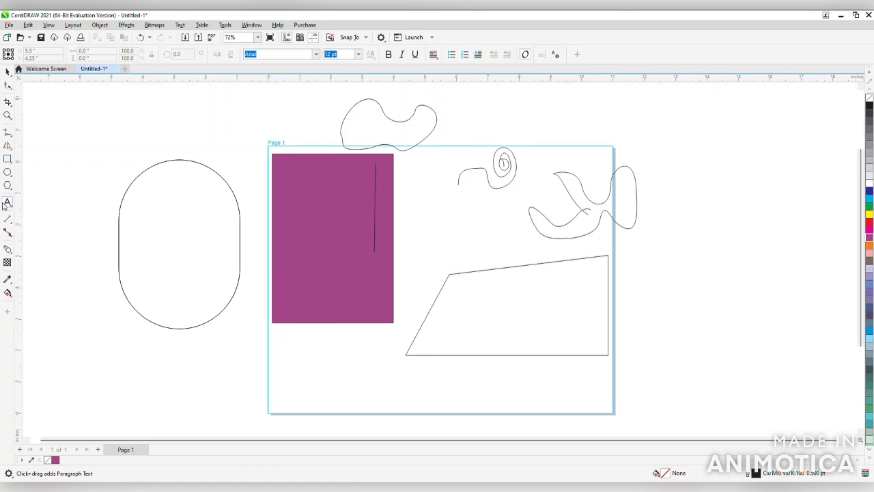
{"action": "left_click", "coordinate": [308, 393]}
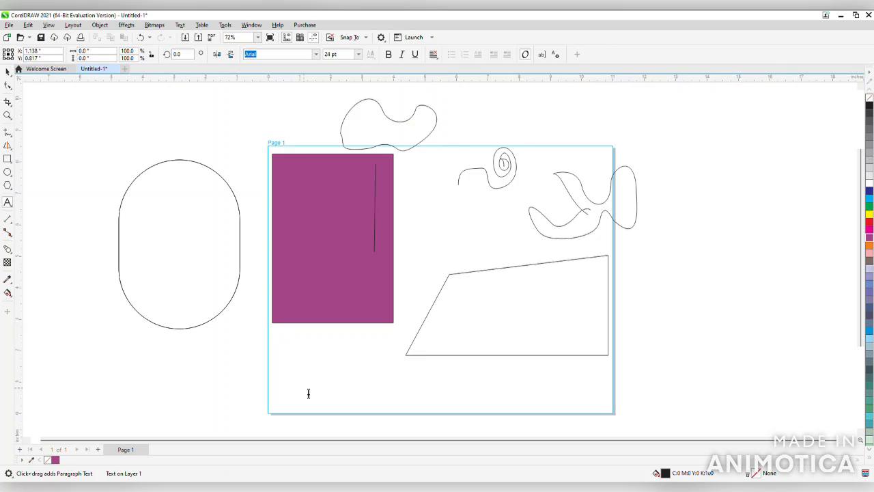
{"action": "type", "text": "First youtube video"}
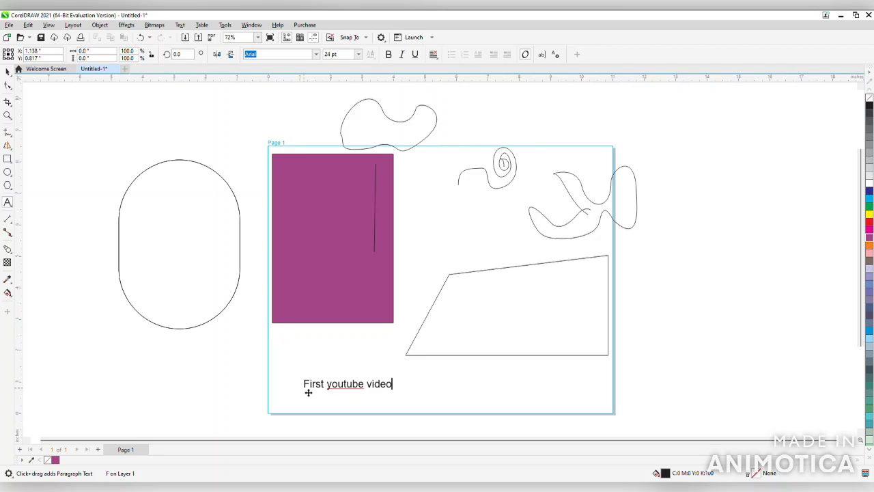
{"action": "key", "text": "Escape"}
{"action": "left_click", "coordinate": [6, 72]}
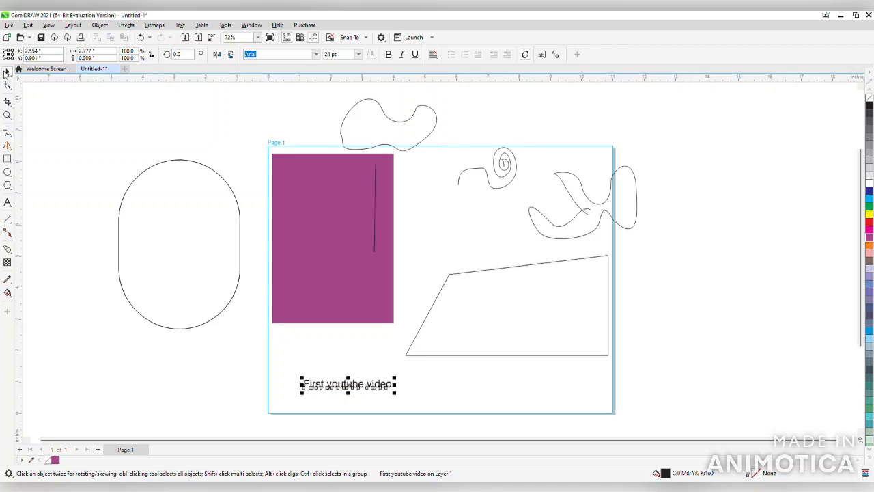
Set the text's font to Bahnschrift and enlarge it proportionally to about 34 pt
{"action": "left_click", "coordinate": [315, 57]}
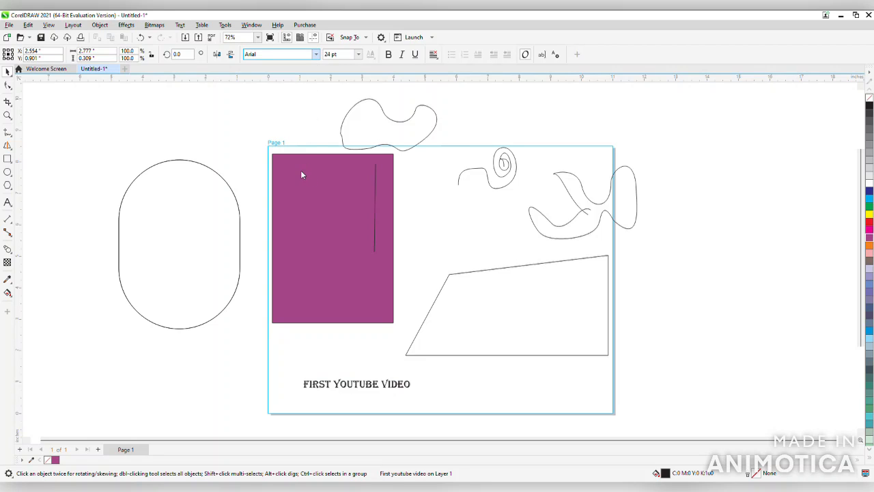
{"action": "left_click", "coordinate": [296, 159]}
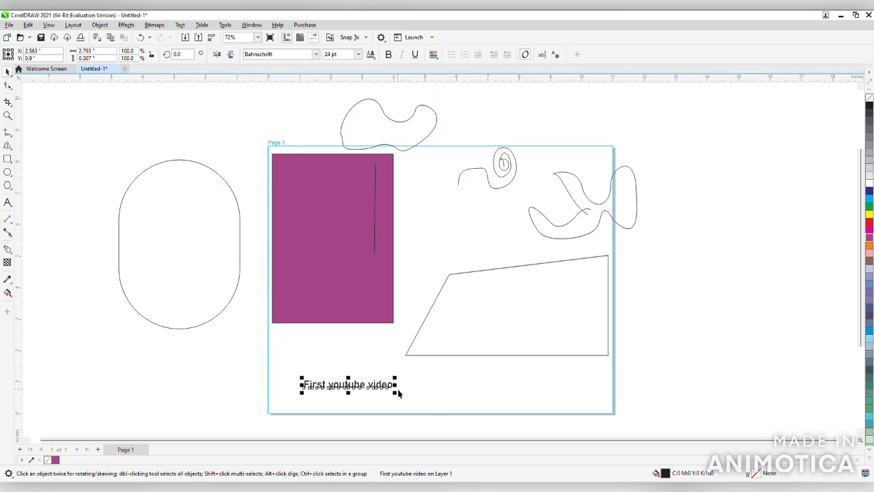
{"action": "left_click_drag", "start_coordinate": [402, 401], "coordinate": [441, 442]}
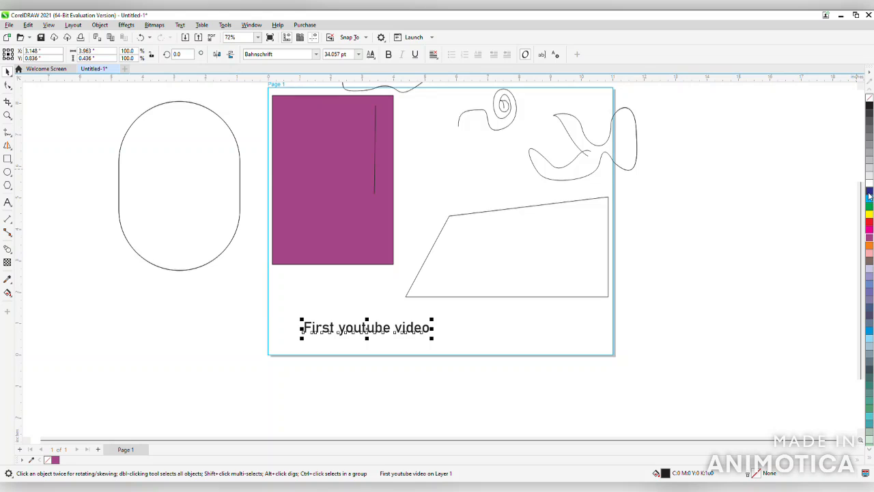
Colour the "First youtube video" text light blue and deselect it
{"action": "left_click_drag", "start_coordinate": [862, 198], "coordinate": [861, 173]}
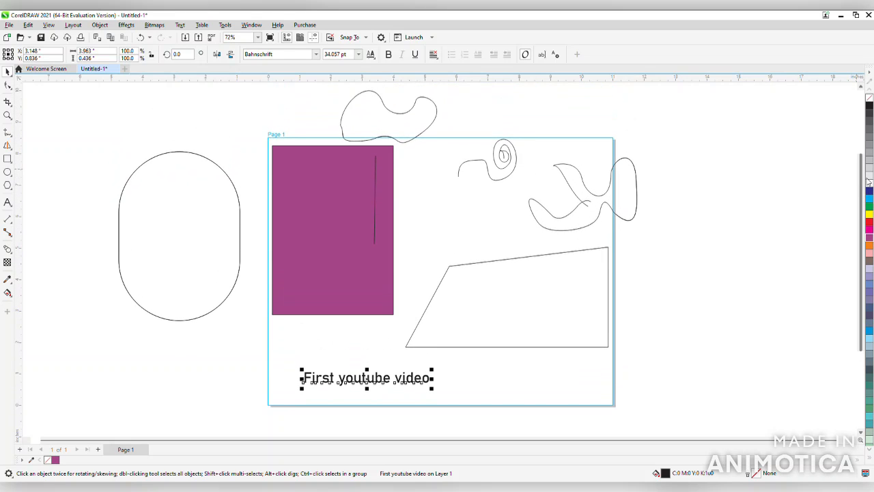
{"action": "left_click", "coordinate": [868, 332]}
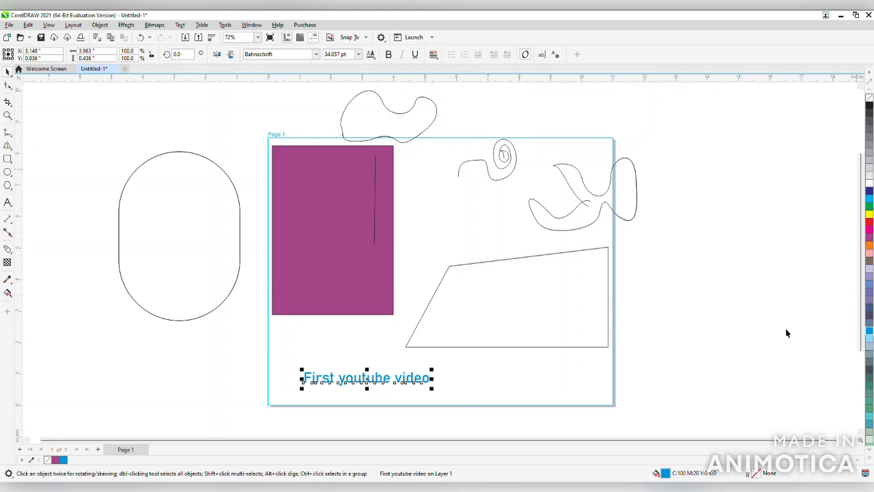
{"action": "left_click", "coordinate": [641, 383]}
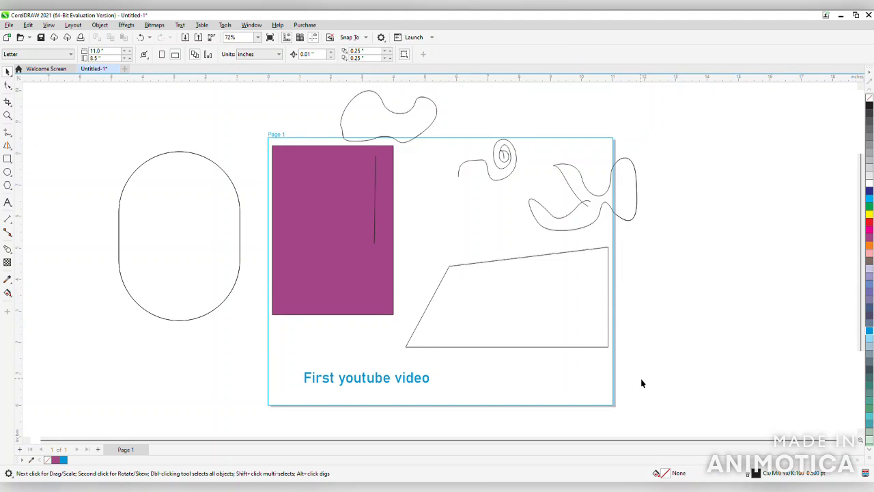
Set the fill colour of the blob above the purple rectangle to green
{"action": "left_click", "coordinate": [373, 97]}
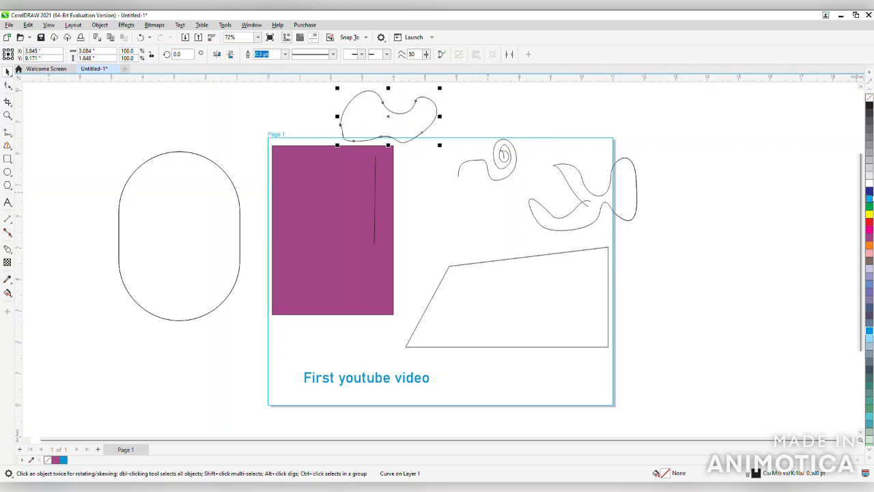
{"action": "left_click", "coordinate": [871, 192]}
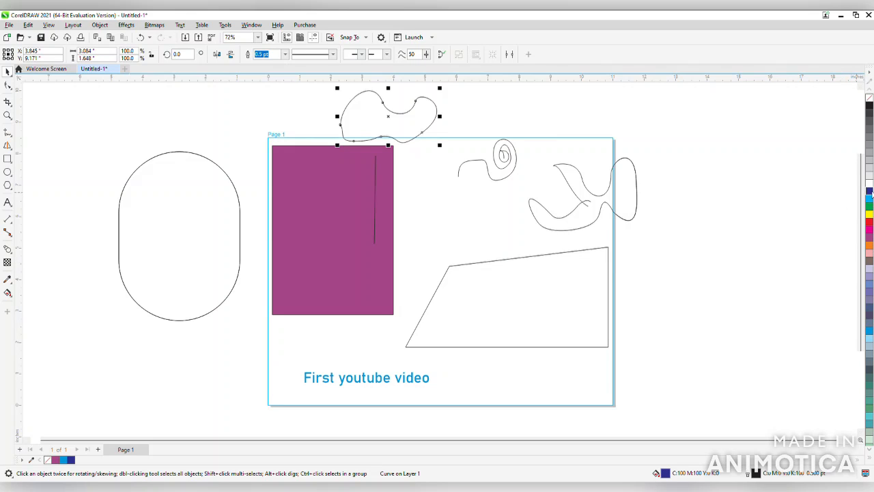
{"action": "left_click", "coordinate": [871, 206]}
Give the blob's outline a dashed line style and a width of 3 pt
{"action": "left_click", "coordinate": [316, 59]}
{"action": "left_click", "coordinate": [327, 137]}
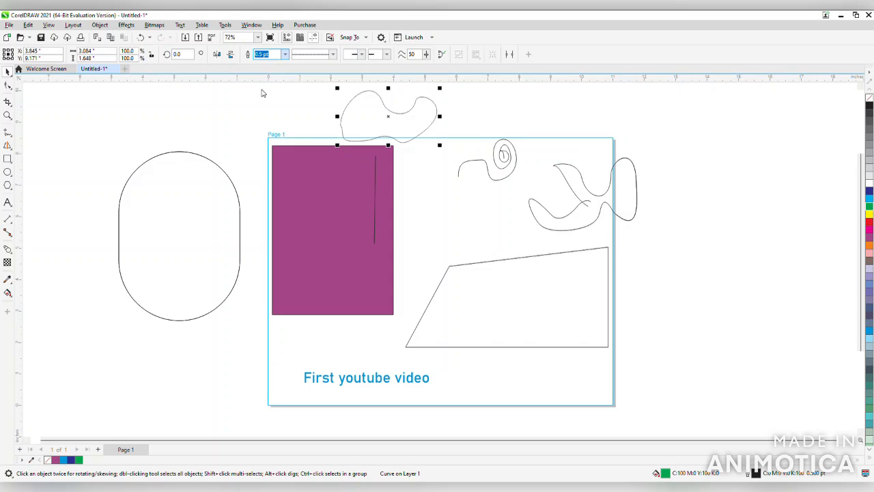
{"action": "type", "text": "3"}
{"action": "key", "text": "Return"}
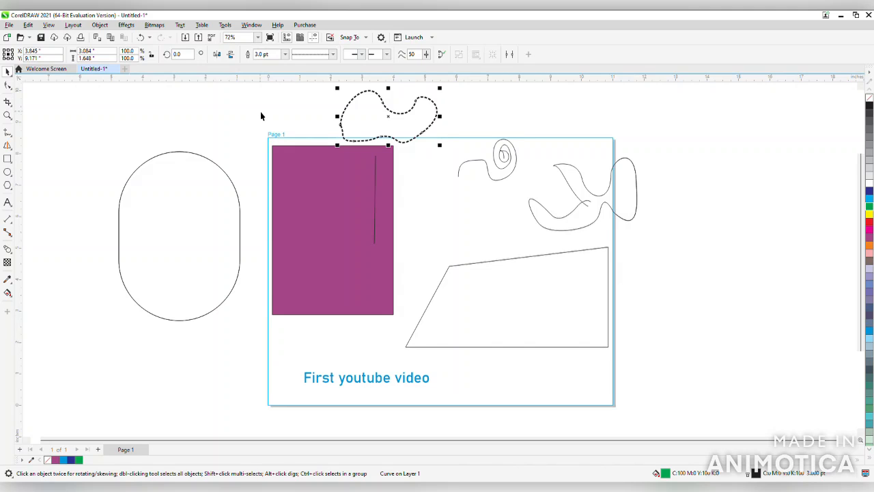
Change the blob's dashed outline colour to green
{"action": "left_click_drag", "start_coordinate": [727, 130], "coordinate": [738, 175]}
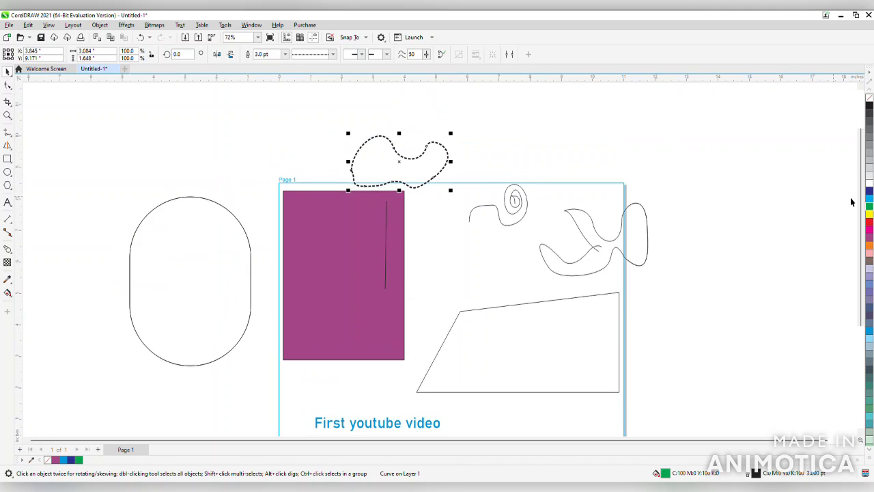
{"action": "right_click", "coordinate": [869, 209]}
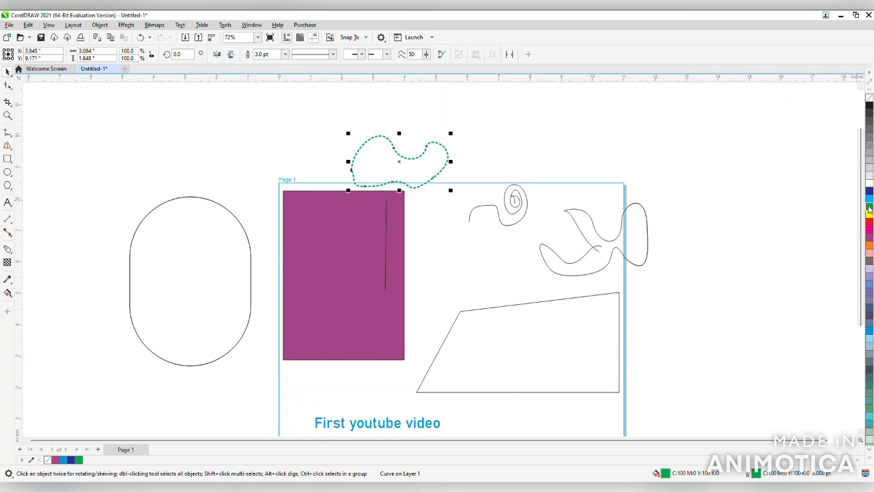
{"action": "left_click", "coordinate": [861, 432]}
{"action": "left_click", "coordinate": [861, 433]}
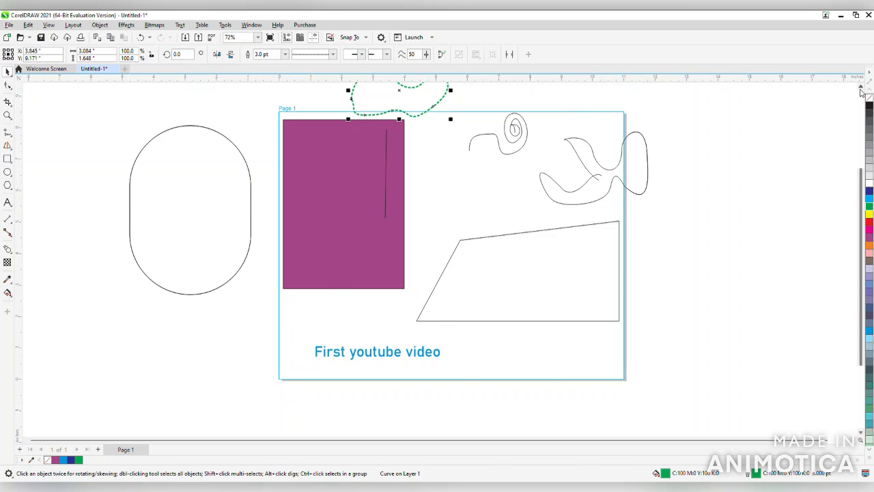
{"action": "left_click", "coordinate": [861, 87]}
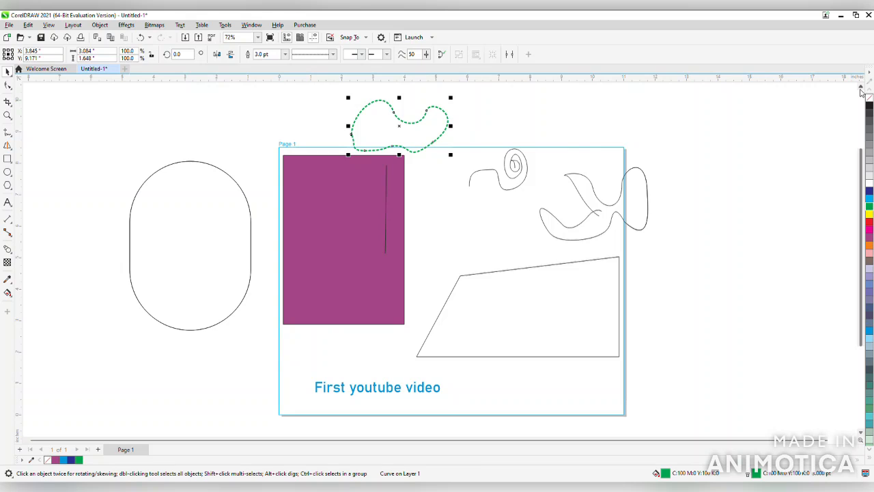
Fill the rounded rectangle beside the page with dark blue using the Interactive Fill tool, trying green first
{"action": "left_click", "coordinate": [175, 197]}
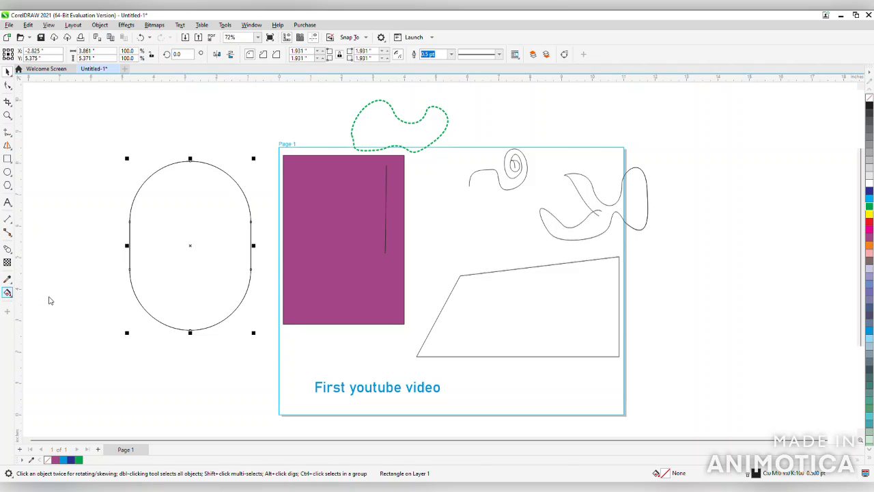
{"action": "key", "text": "g"}
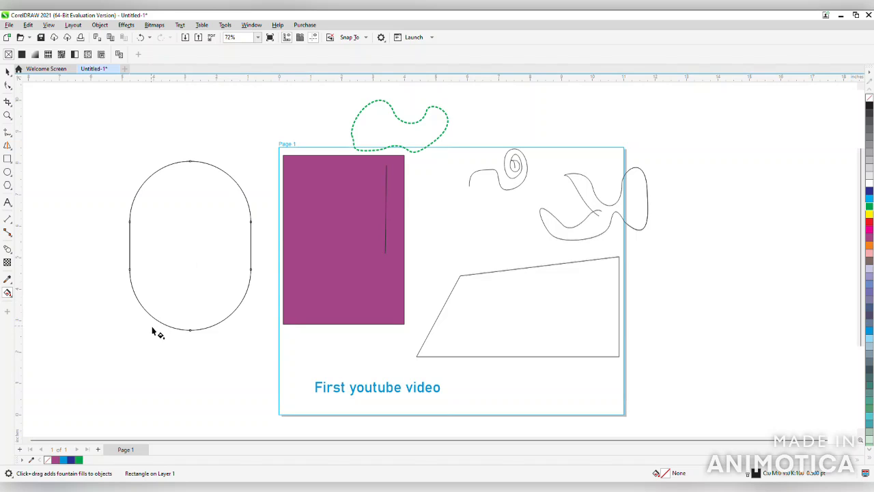
{"action": "left_click", "coordinate": [78, 460]}
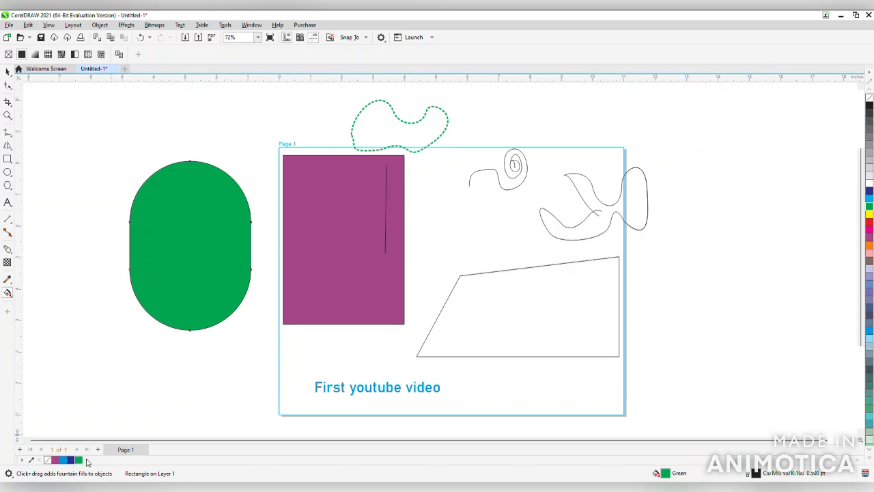
{"action": "left_click", "coordinate": [70, 460]}
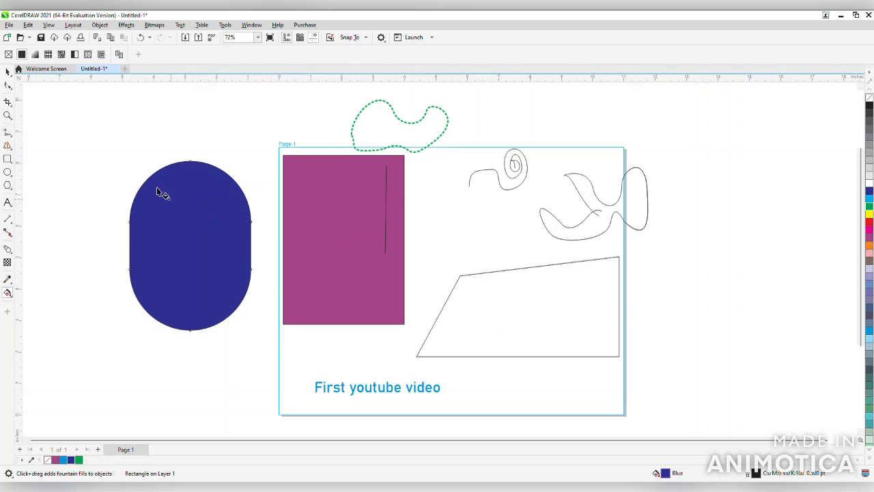
{"action": "left_click", "coordinate": [9, 73]}
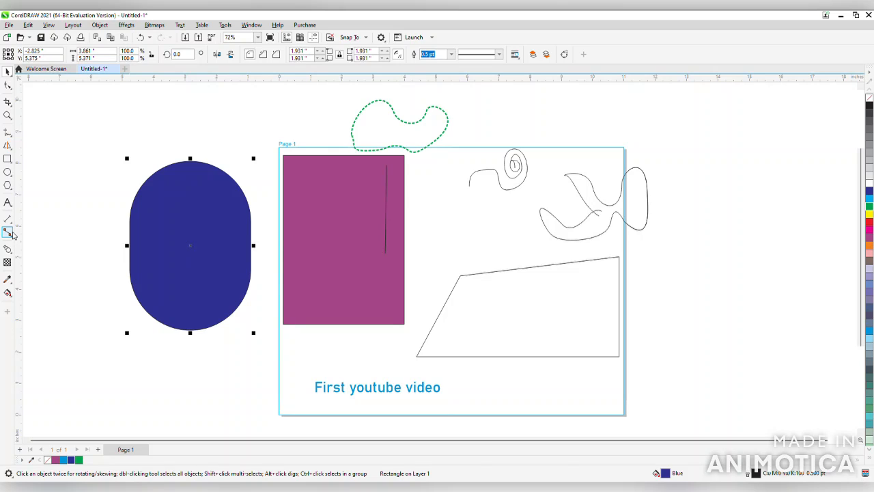
Try to place a connector at the slanted quadrilateral's upper anchor point with the Connector tool
{"action": "left_click", "coordinate": [8, 233]}
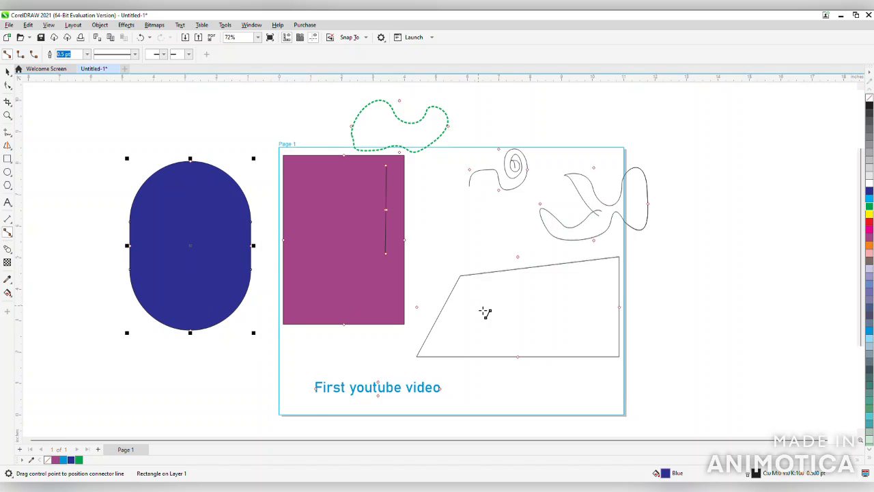
{"action": "scroll", "coordinate": [484, 311], "scroll_direction": "up", "scroll_amount": 3}
{"action": "scroll", "coordinate": [484, 311], "scroll_direction": "down", "scroll_amount": 2}
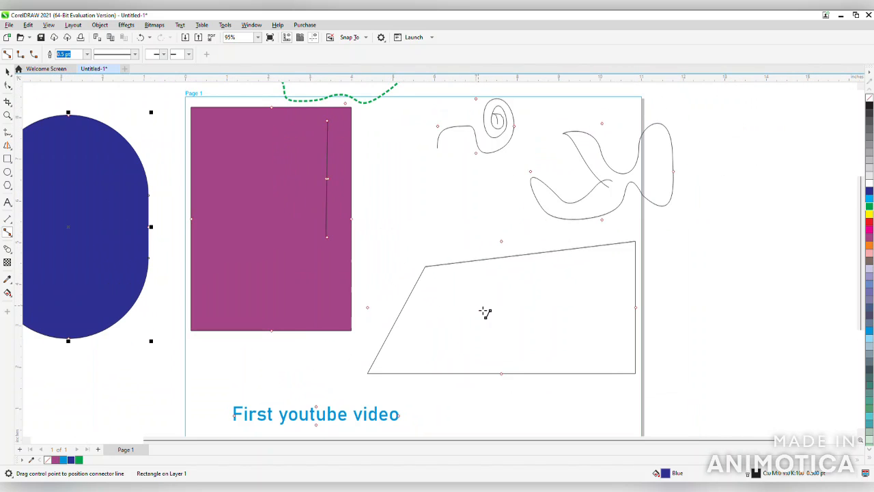
{"action": "left_click", "coordinate": [471, 329]}
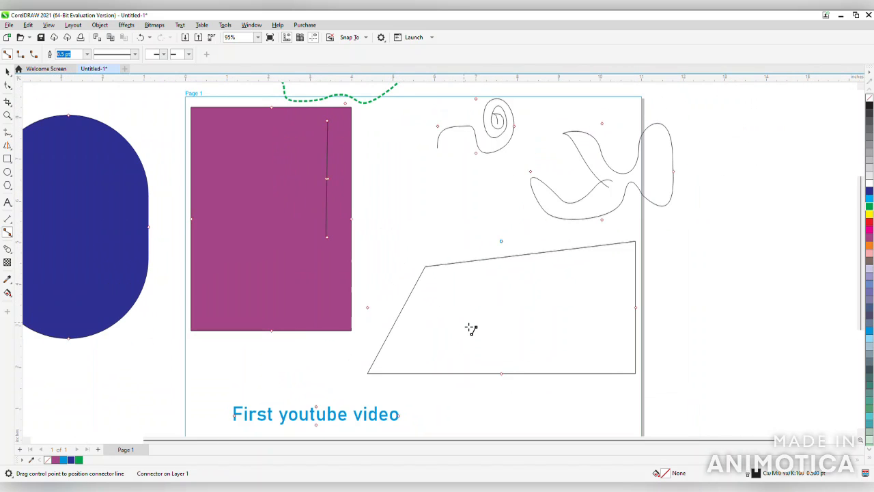
{"action": "left_click", "coordinate": [8, 71]}
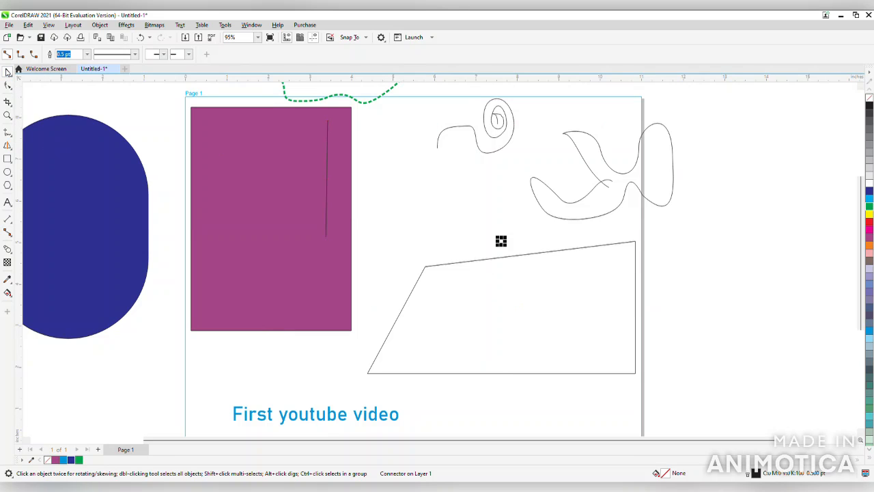
Convert the quadrilateral's upper edge to a curve with the Shape tool and pull its left control handle down to bend the edge inward
{"action": "left_click", "coordinate": [255, 38]}
{"action": "type", "text": "72"}
{"action": "key", "text": "Return"}
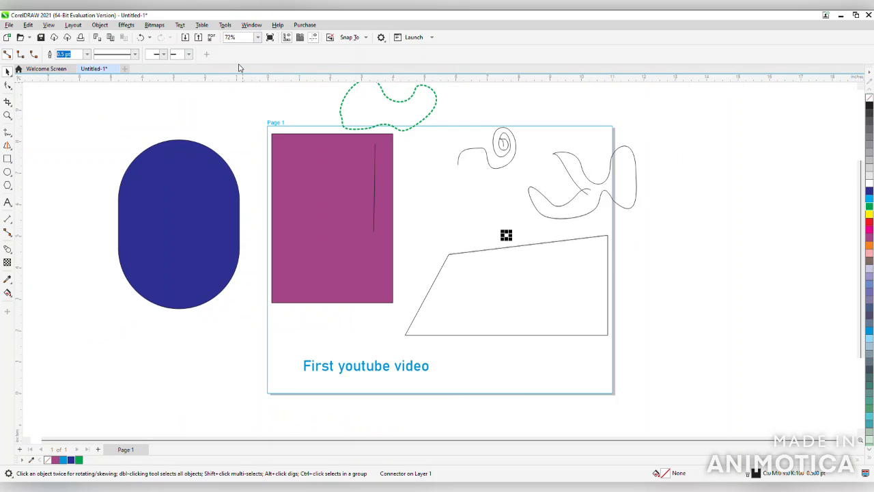
{"action": "left_click", "coordinate": [862, 89]}
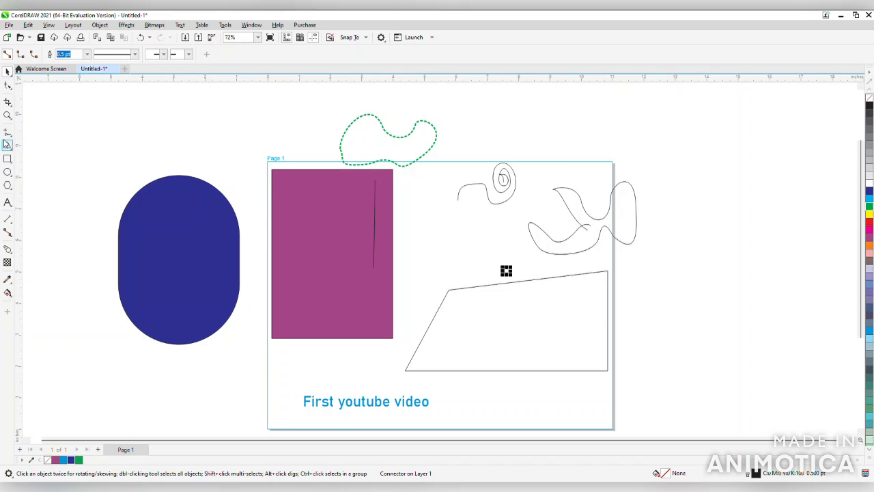
{"action": "left_click", "coordinate": [8, 86]}
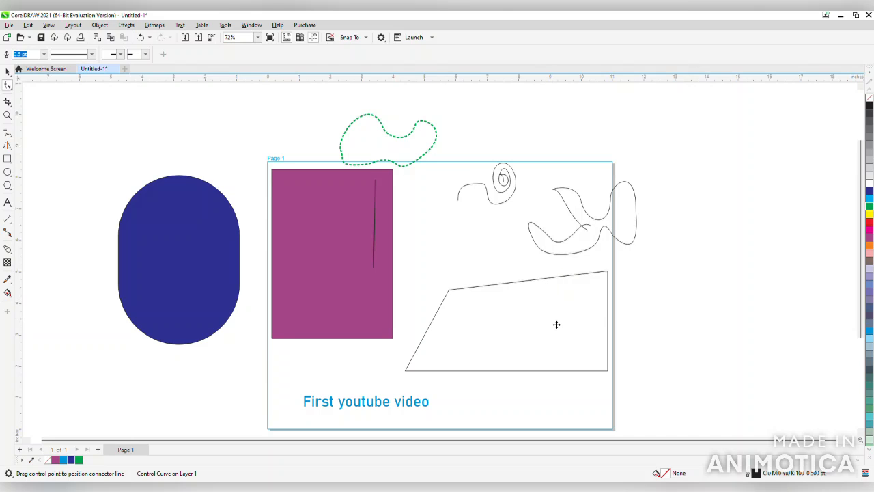
{"action": "left_click", "coordinate": [455, 298]}
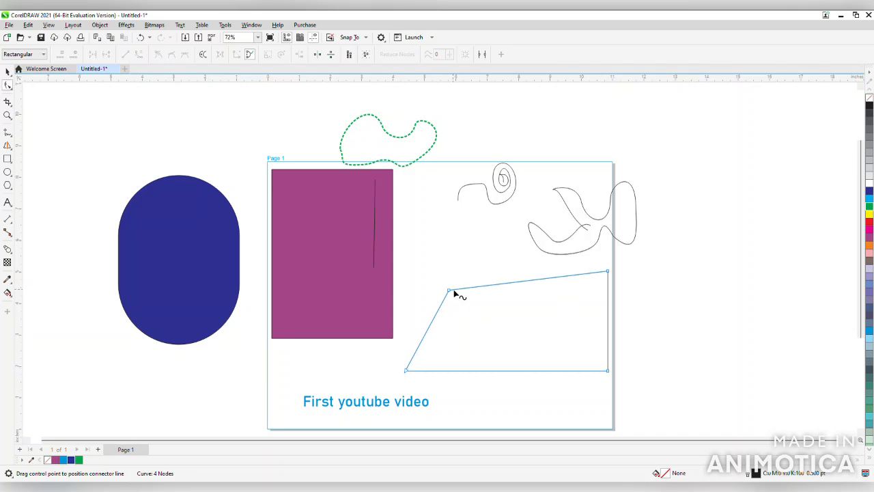
{"action": "left_click", "coordinate": [463, 289]}
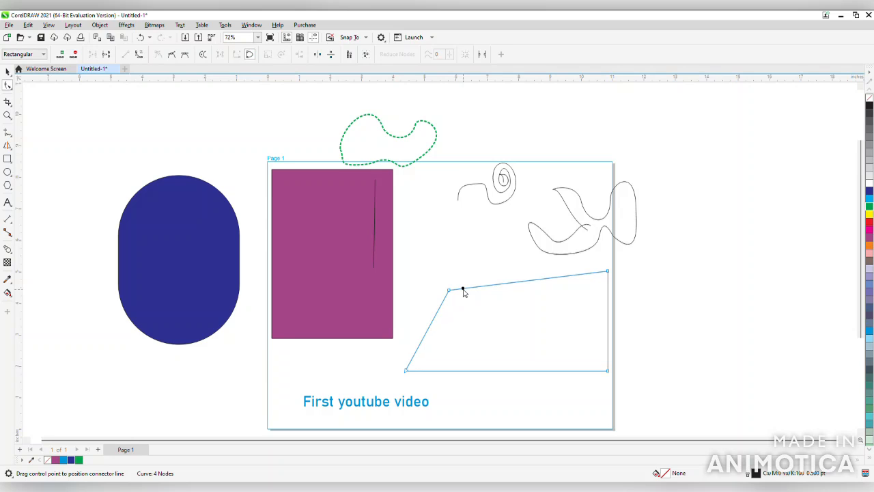
{"action": "left_click", "coordinate": [485, 356]}
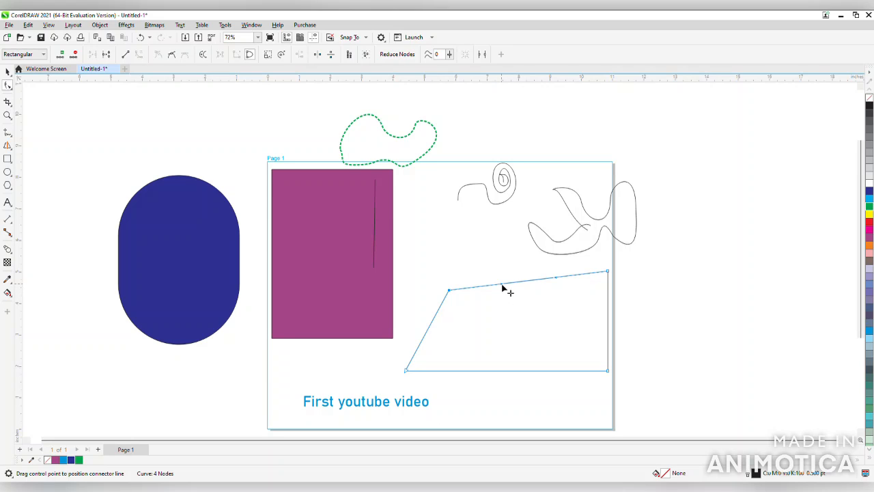
{"action": "left_click_drag", "start_coordinate": [499, 287], "coordinate": [485, 329]}
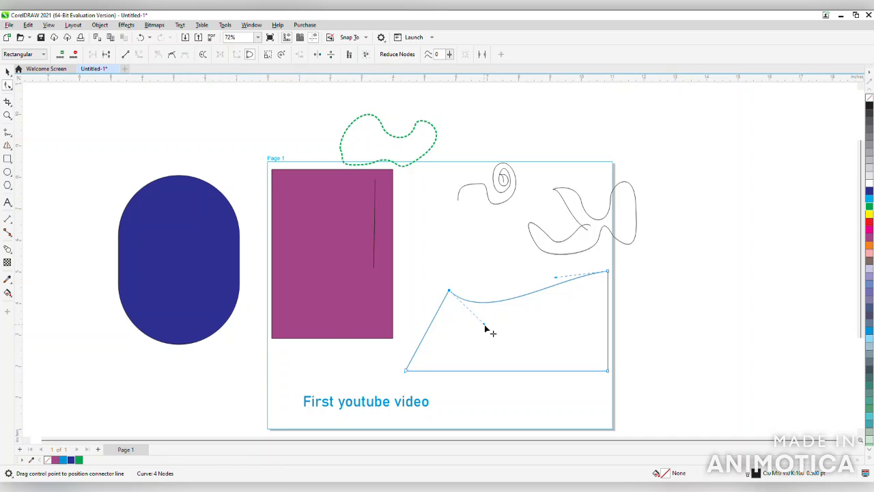
Convert the quadrilateral's slanted left edge to a curve, bend it inward, and pull the upper edge's right control handle down to deepen its dip
{"action": "left_click", "coordinate": [428, 331]}
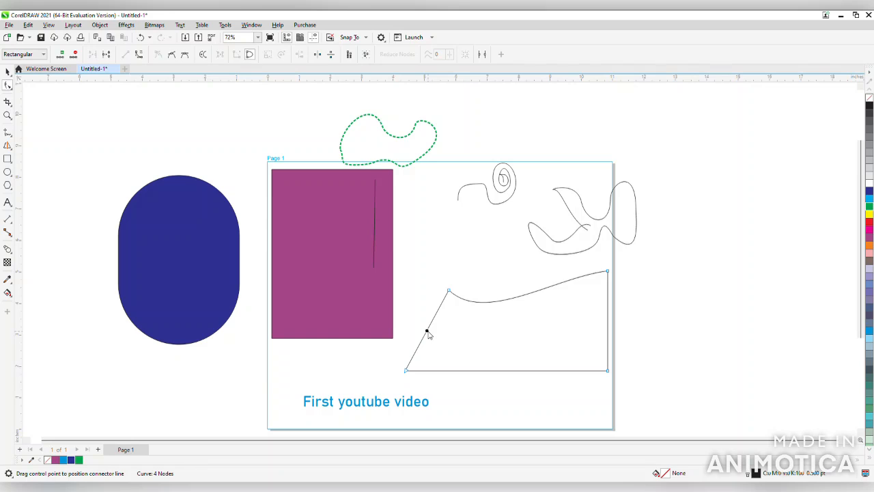
{"action": "left_click", "coordinate": [462, 226]}
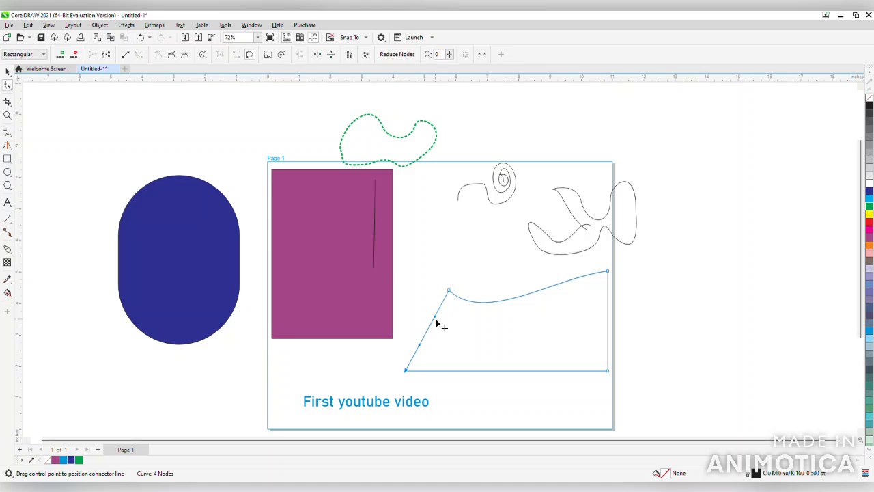
{"action": "left_click_drag", "start_coordinate": [436, 322], "coordinate": [475, 339]}
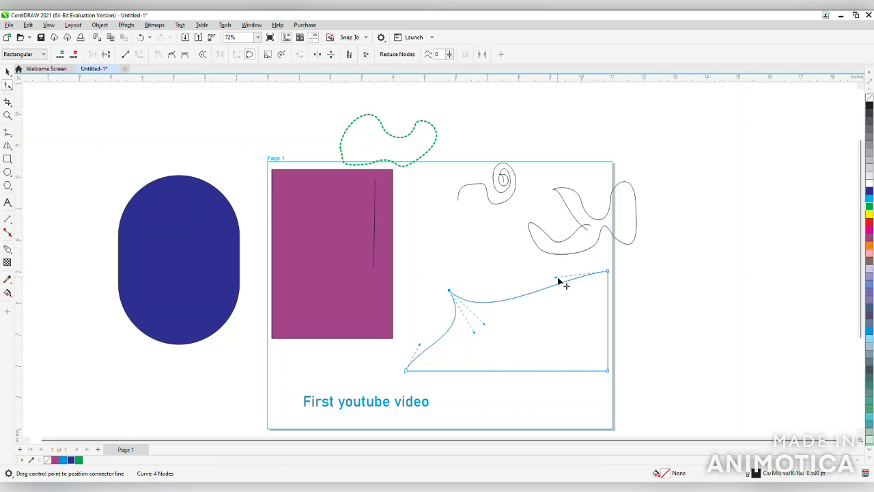
{"action": "left_click_drag", "start_coordinate": [558, 280], "coordinate": [549, 350]}
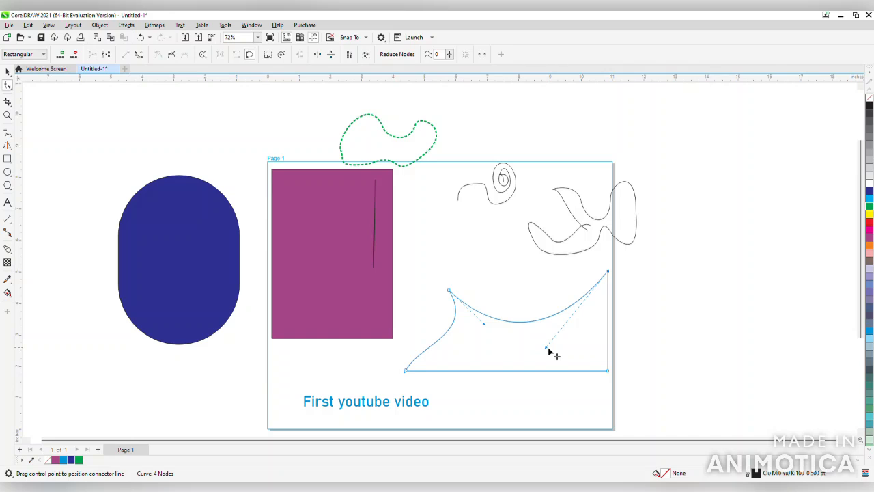
Fill the curved quadrilateral with light purple (C20 M20 Y0 K0) and remove its outline
{"action": "left_click", "coordinate": [7, 72]}
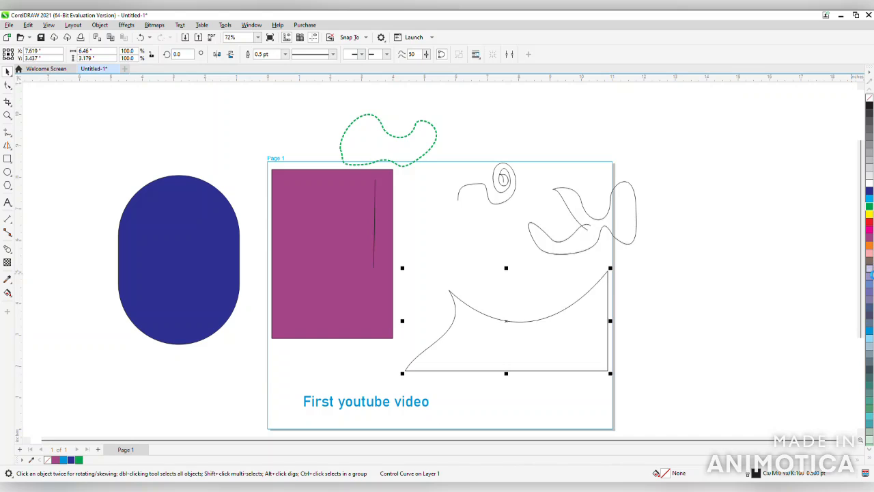
{"action": "left_click", "coordinate": [869, 270]}
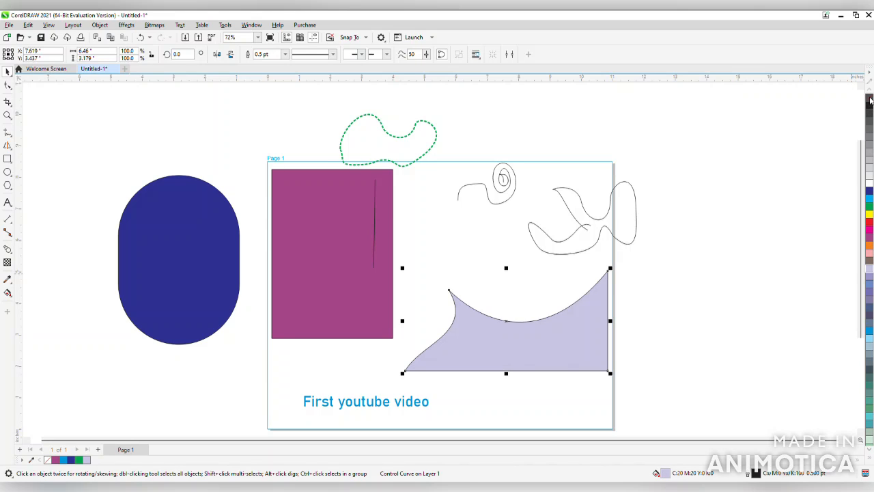
{"action": "right_click", "coordinate": [869, 99]}
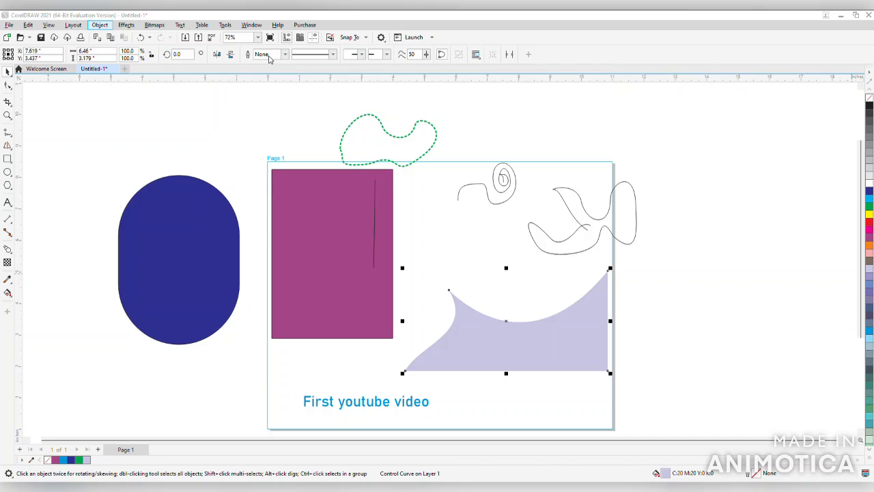
PowerClip the light purple shape inside the magenta rectangle
{"action": "left_click", "coordinate": [283, 166]}
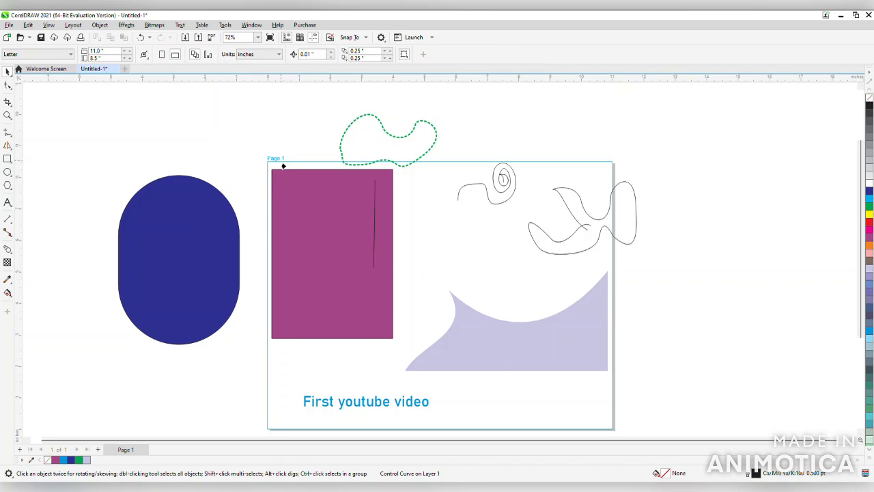
{"action": "left_click", "coordinate": [308, 324]}
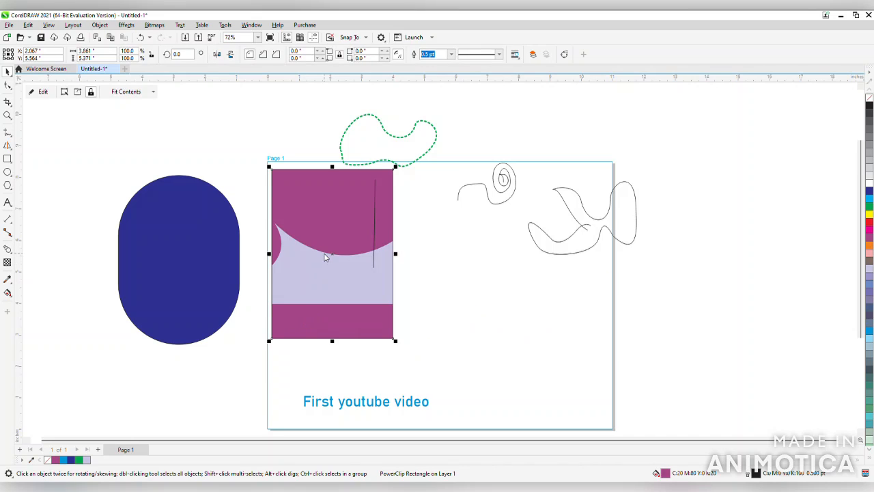
Edit the PowerClip contents, scaling the light purple shape to about 72.8% and moving it to the rectangle's lower edge, and finish editing
{"action": "left_click", "coordinate": [382, 216], "text": "ctrl"}
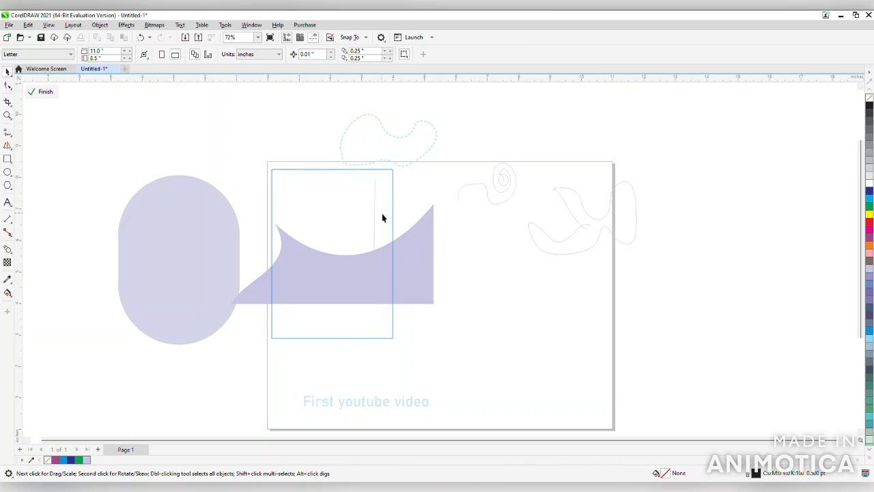
{"action": "left_click", "coordinate": [359, 267]}
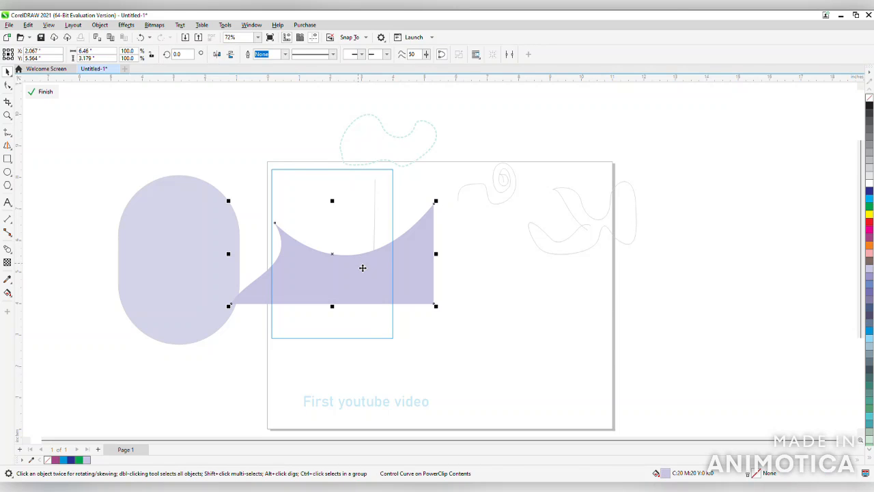
{"action": "left_click_drag", "start_coordinate": [443, 204], "coordinate": [428, 227]}
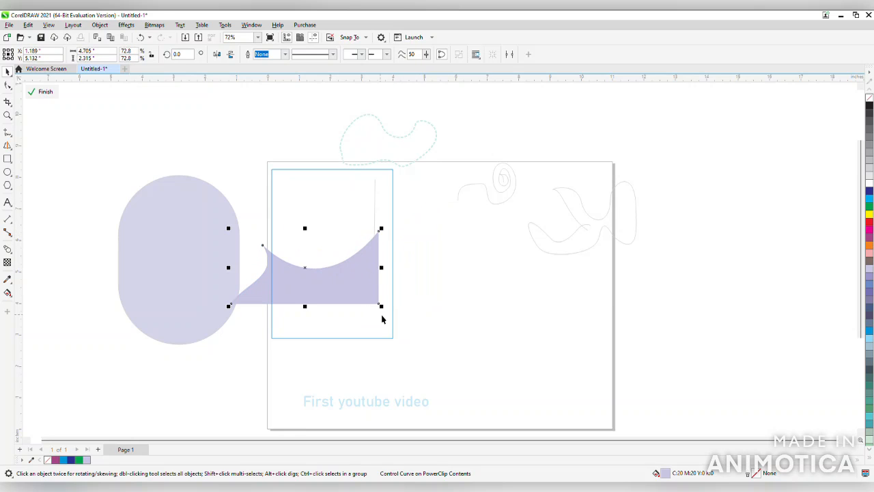
{"action": "left_click_drag", "start_coordinate": [380, 291], "coordinate": [400, 329]}
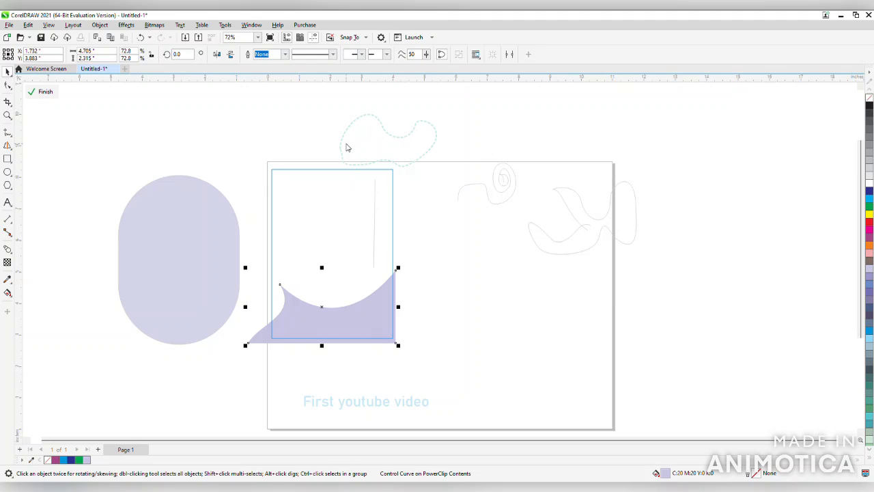
{"action": "left_click", "coordinate": [398, 152], "text": "ctrl"}
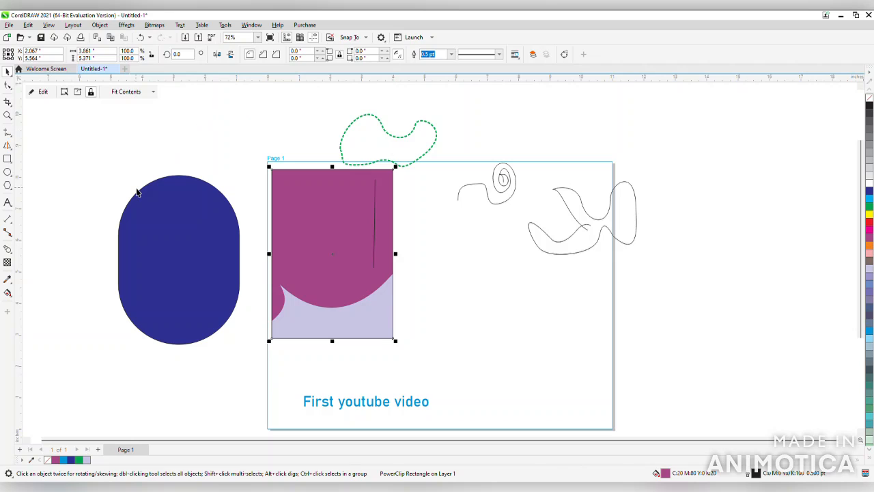
Draw a polygon about 2.93 by 2.26 inches in the page's lower right area and set its number of sides to 11
{"action": "left_click", "coordinate": [6, 187]}
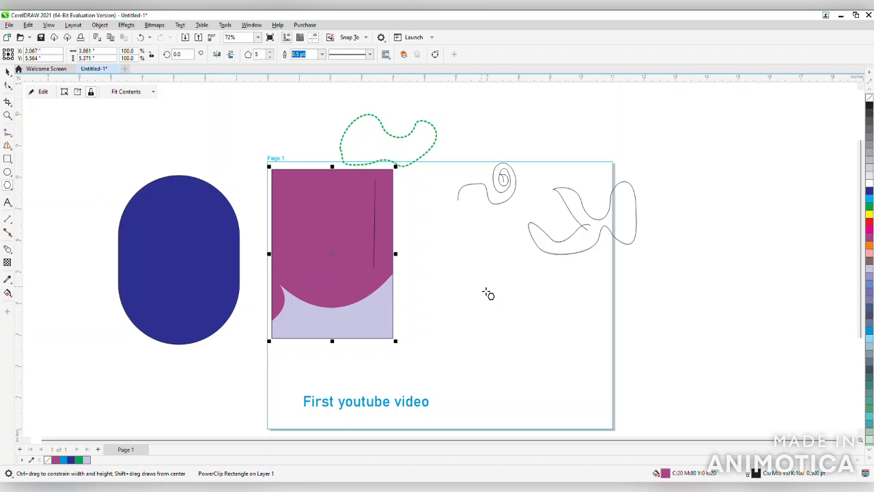
{"action": "mouse_move", "coordinate": [485, 289]}
{"action": "left_mouse_down"}
{"action": "mouse_move", "coordinate": [537, 390]}
{"action": "mouse_move", "coordinate": [584, 371]}
{"action": "left_mouse_up"}
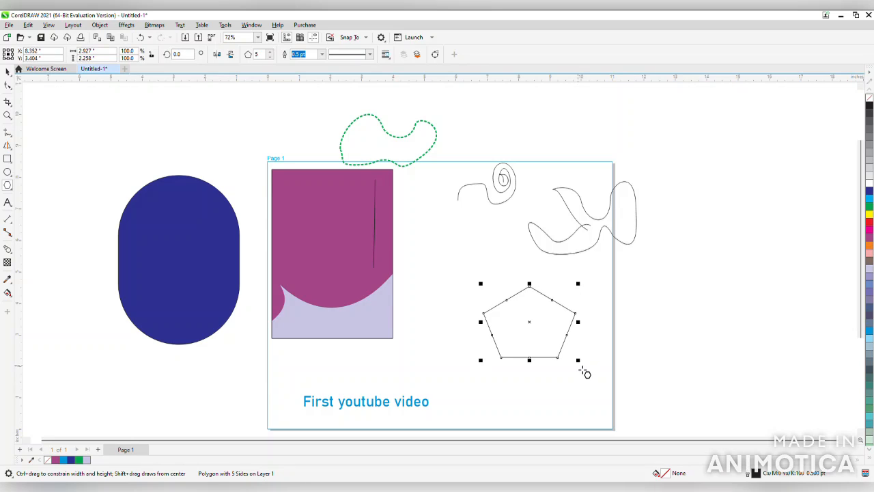
{"action": "left_click", "coordinate": [268, 53]}
{"action": "left_click", "coordinate": [269, 53]}
{"action": "left_click", "coordinate": [268, 53]}
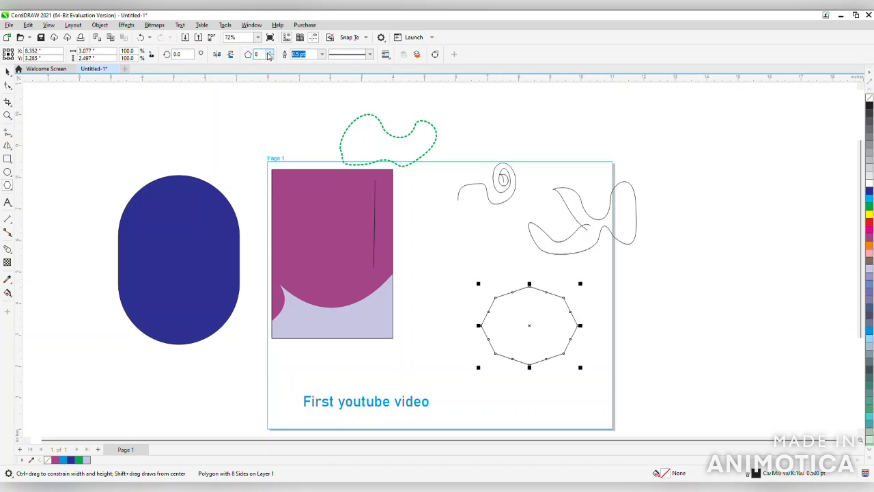
{"action": "left_click", "coordinate": [269, 53]}
{"action": "left_click", "coordinate": [269, 52]}
{"action": "left_click", "coordinate": [269, 53]}
Pull one of the polygon's mid-side nodes inward with the Shape tool to form a starburst with short points
{"action": "left_click", "coordinate": [8, 85]}
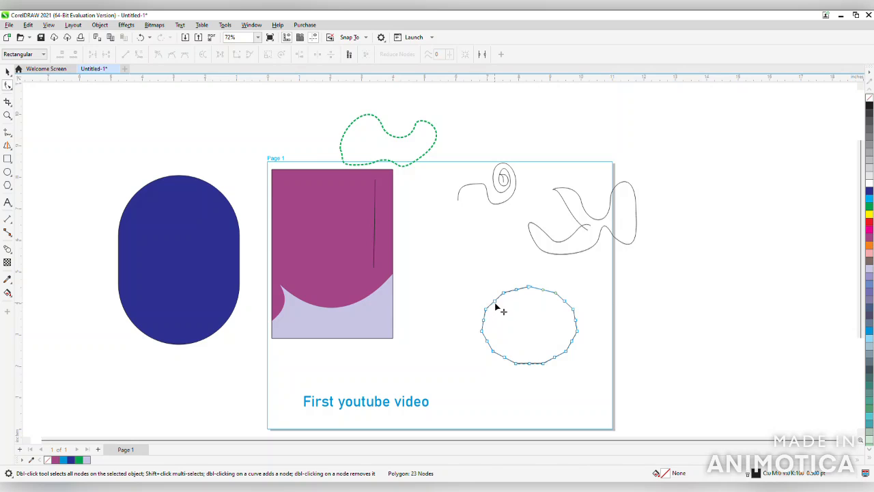
{"action": "mouse_move", "coordinate": [495, 305]}
{"action": "left_mouse_down"}
{"action": "mouse_move", "coordinate": [498, 335]}
{"action": "mouse_move", "coordinate": [512, 311]}
{"action": "left_mouse_up"}
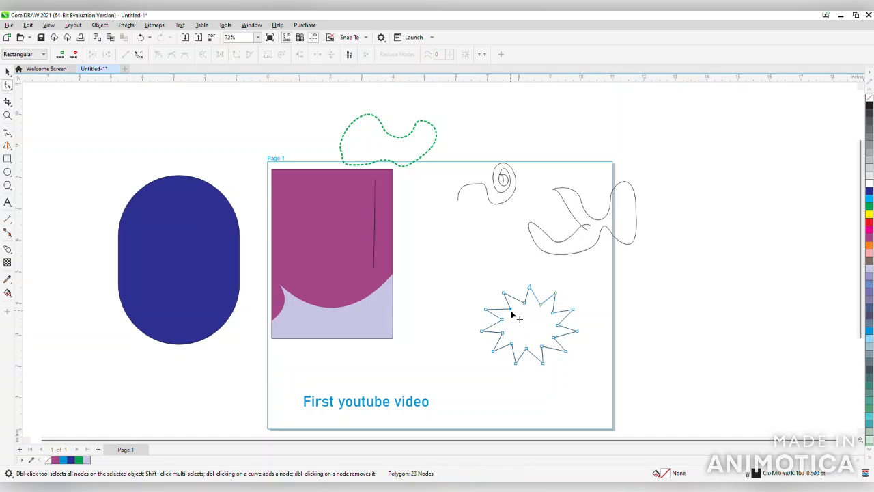
{"action": "left_click_drag", "start_coordinate": [512, 312], "coordinate": [503, 313]}
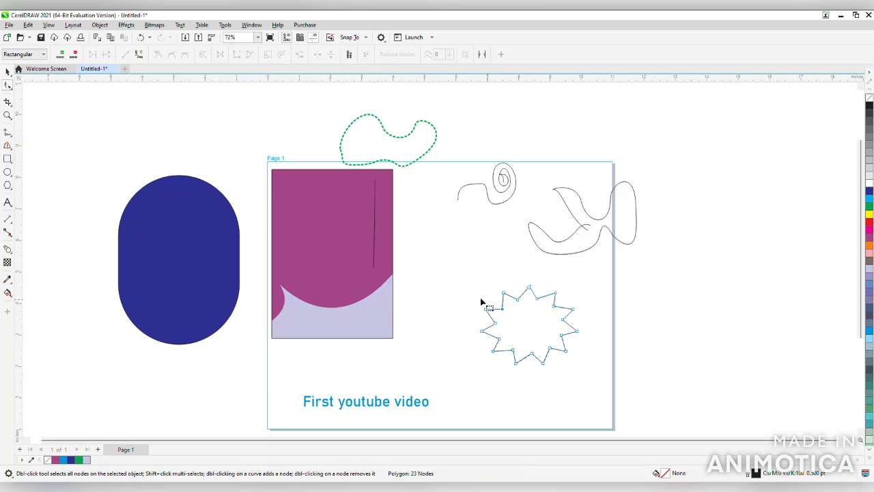
Fill the starburst with yellow and remove its outline
{"action": "left_click", "coordinate": [6, 72]}
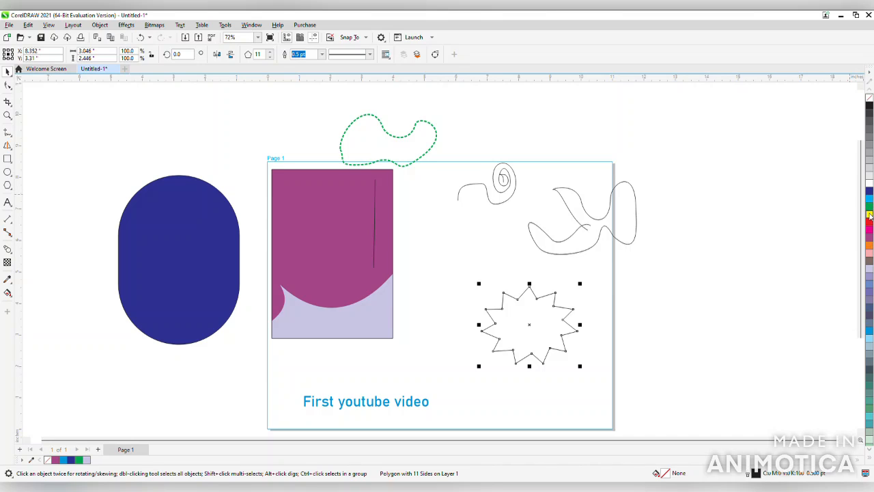
{"action": "left_click", "coordinate": [869, 213]}
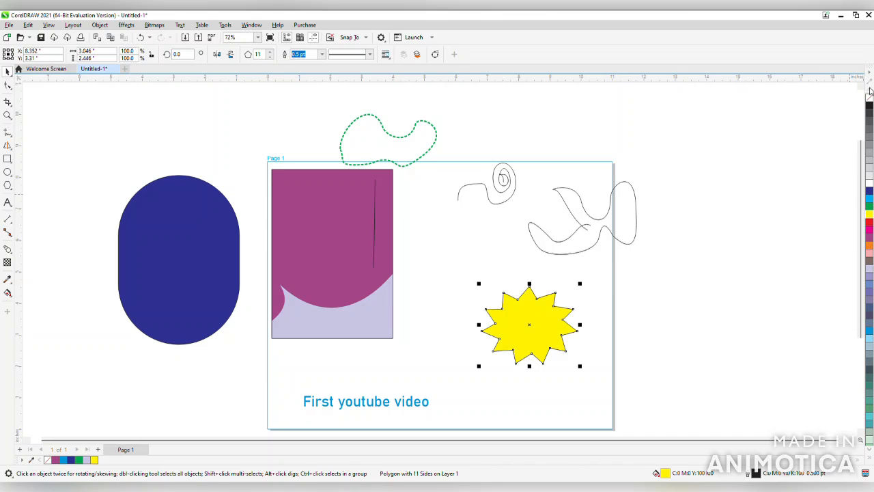
{"action": "right_click", "coordinate": [869, 100]}
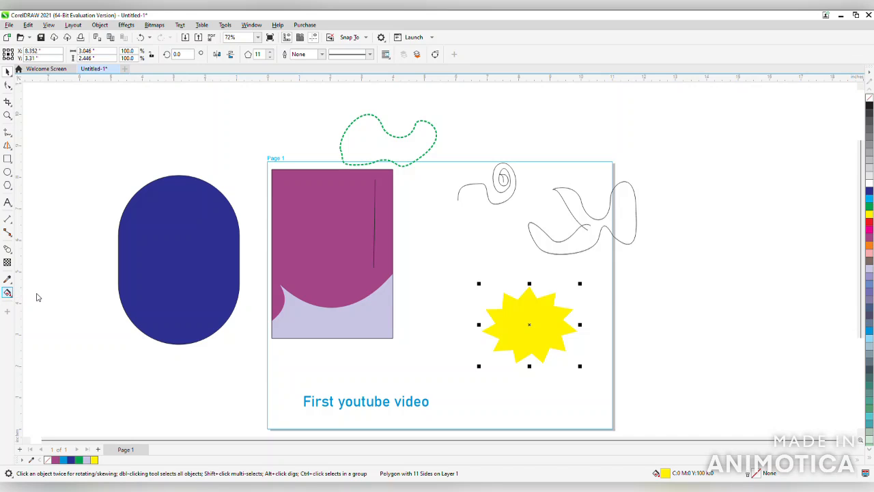
Change the starburst's fill to lime green (C40 M0 Y100 K0) with the Interactive Fill tool, trying teal first and undoing it
{"action": "key", "text": "g"}
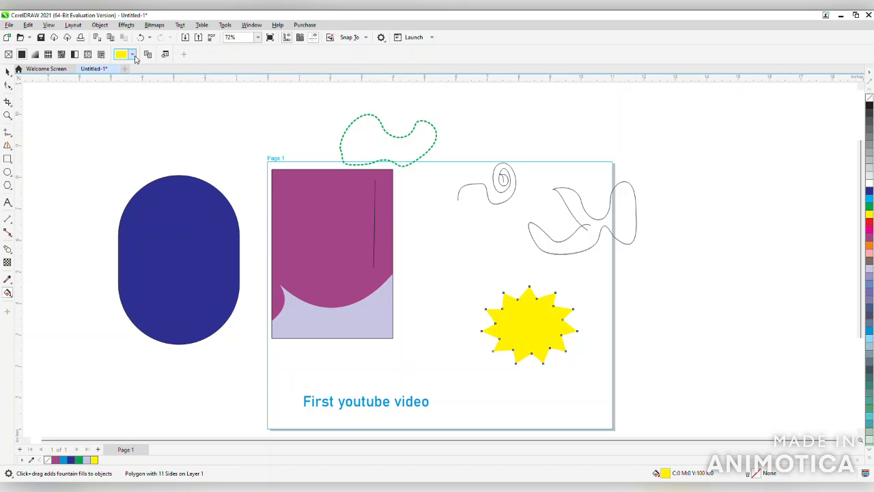
{"action": "left_click", "coordinate": [169, 151]}
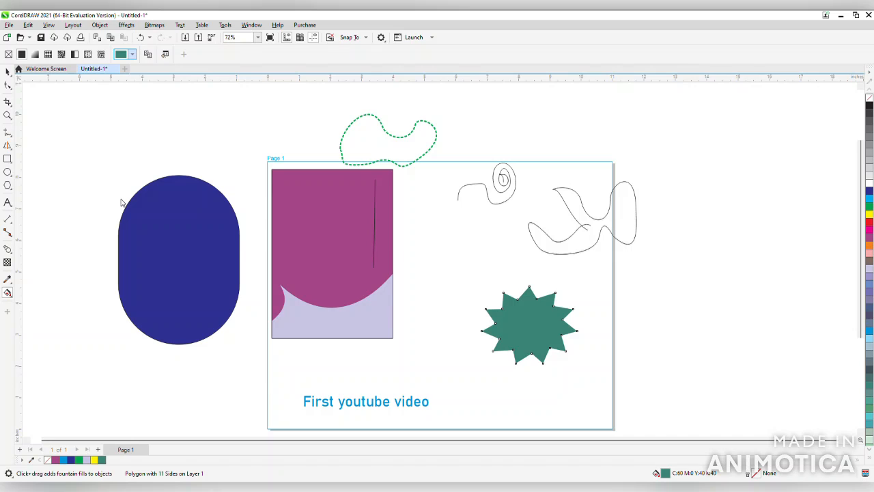
{"action": "key", "text": "ctrl+z"}
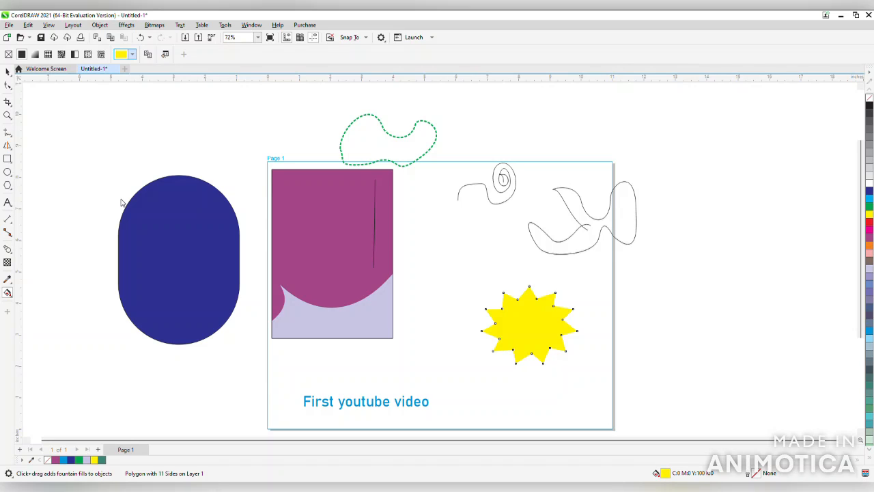
{"action": "left_click", "coordinate": [143, 165]}
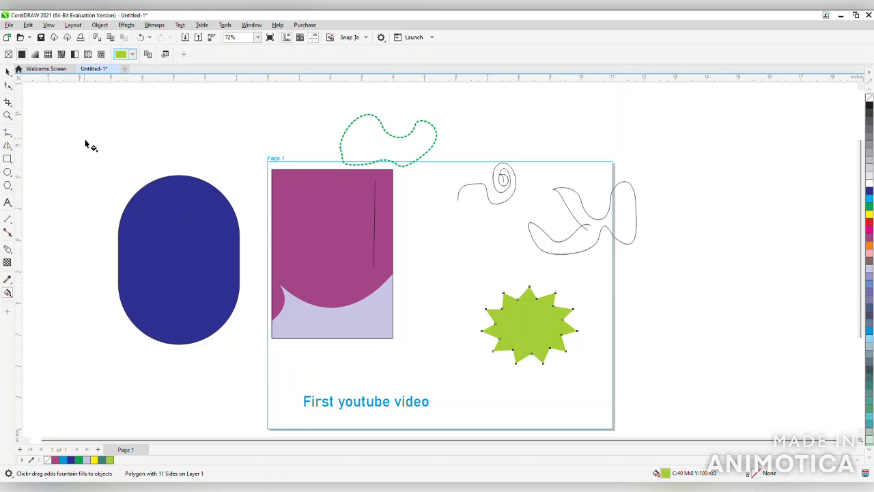
{"action": "left_click", "coordinate": [10, 72]}
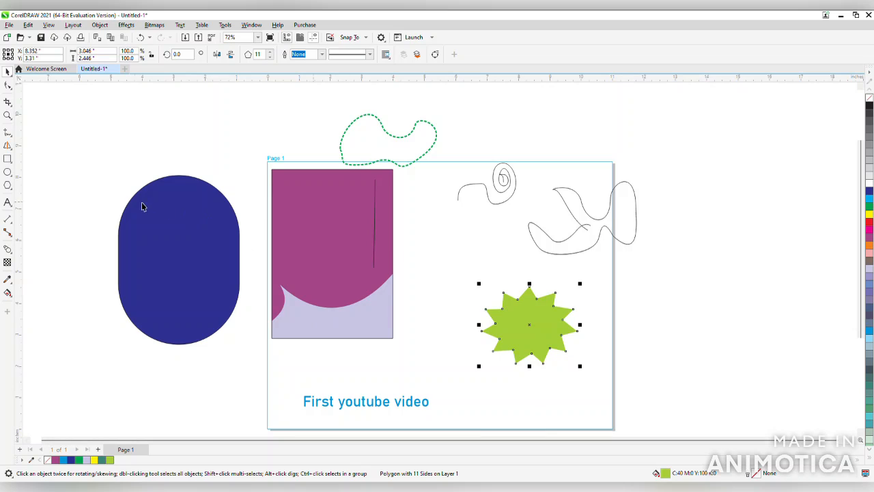
Draw a paragraph text frame about 3.85 by 6.2 inches to the right of the page and enter "the Glory of God is marvelous in our sight"
{"action": "left_click", "coordinate": [7, 202]}
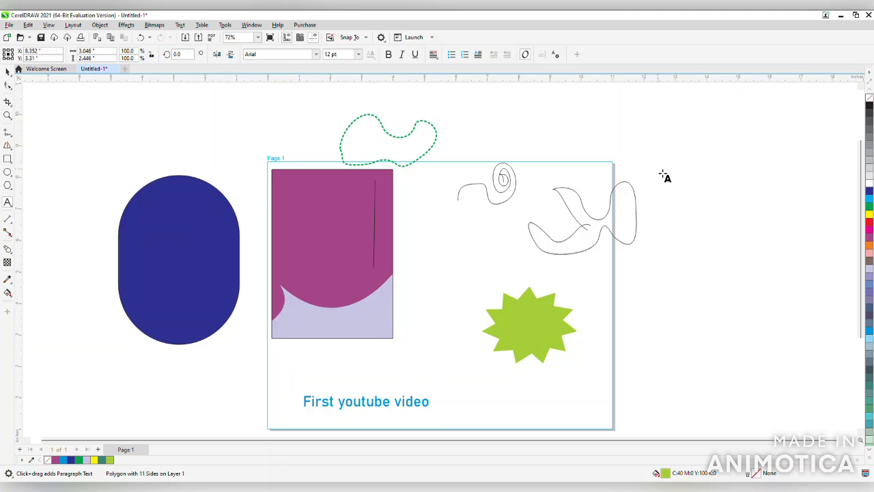
{"action": "left_click_drag", "start_coordinate": [659, 173], "coordinate": [779, 365]}
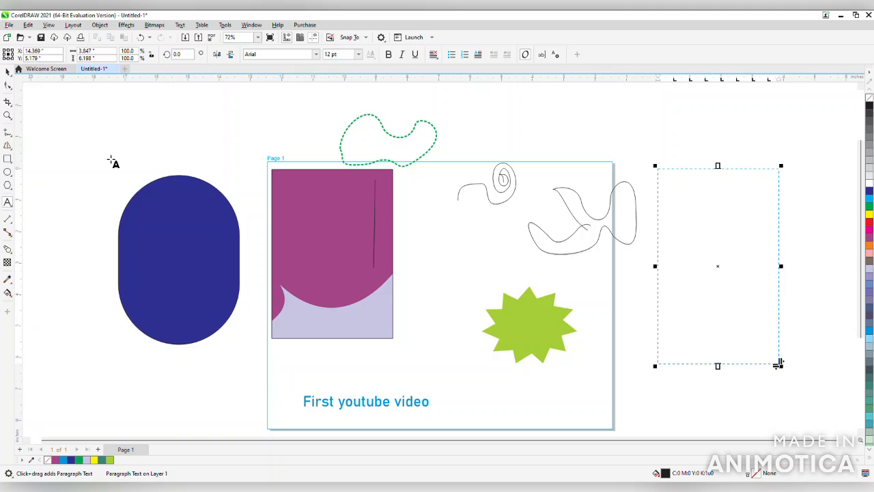
{"action": "left_click", "coordinate": [693, 194]}
{"action": "type", "text": "the Glo"}
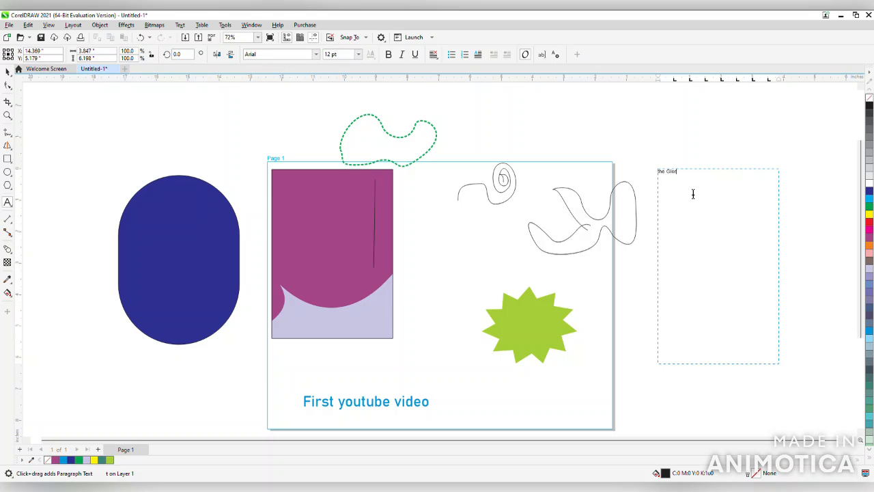
{"action": "type", "text": "ry og"}
{"action": "key", "text": "BackSpace"}
{"action": "type", "text": "f"}
{"action": "type", "text": " D"}
{"action": "type", "text": "O"}
{"action": "key", "text": "BackSpace"}
{"action": "type", "text": "od"}
{"action": "type", "text": " is"}
{"action": "type", "text": " e"}
{"action": "type", "text": "nough"}
{"action": "key", "text": "BackSpace"}
{"action": "key", "text": "BackSpace"}
{"action": "key", "text": "BackSpace"}
{"action": "key", "text": "BackSpace"}
{"action": "key", "text": "BackSpace"}
{"action": "key", "text": "BackSpace"}
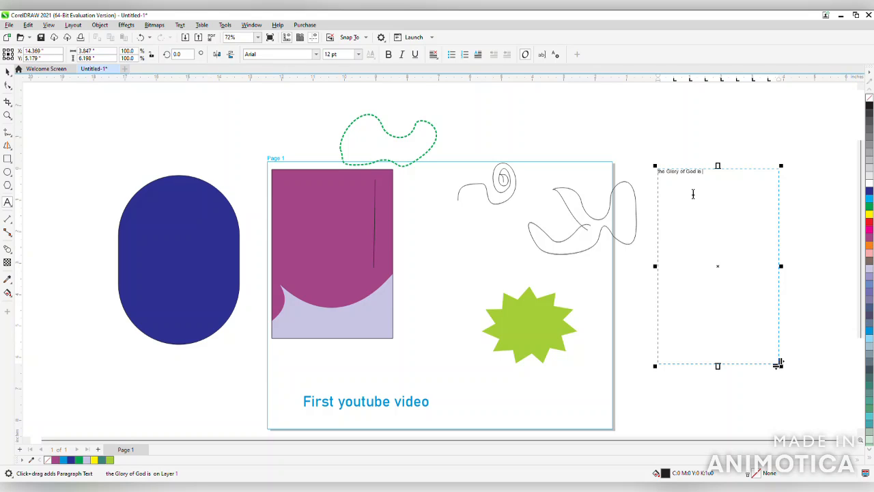
{"action": "type", "text": "m"}
{"action": "key", "text": "BackSpace"}
{"action": "key", "text": "BackSpace"}
{"action": "key", "text": "BackSpace"}
{"action": "key", "text": "BackSpace"}
{"action": "type", "text": "marvelous in our sight"}
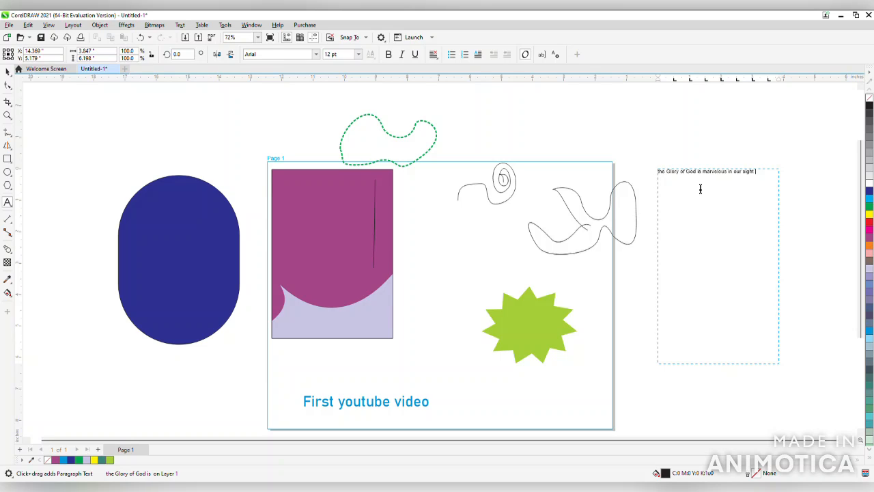
Add the words "the", "glory" and "deal" on separate lines below the first sentence in the paragraph frame and finish text editing
{"action": "key", "text": "Return"}
{"action": "key", "text": "BackSpace"}
{"action": "key", "text": "BackSpace"}
{"action": "key", "text": "Return"}
{"action": "type", "text": "gfghj"}
{"action": "key", "text": "BackSpace"}
{"action": "key", "text": "BackSpace"}
{"action": "key", "text": "BackSpace"}
{"action": "key", "text": "BackSpace"}
{"action": "key", "text": "BackSpace"}
{"action": "type", "text": "glory"}
{"action": "key", "text": "Return"}
{"action": "type", "text": "deal"}
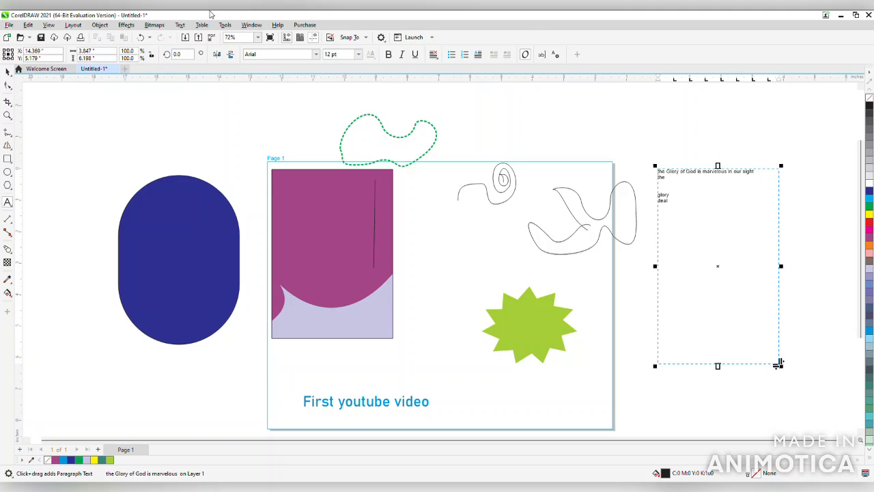
{"action": "left_click", "coordinate": [8, 72]}
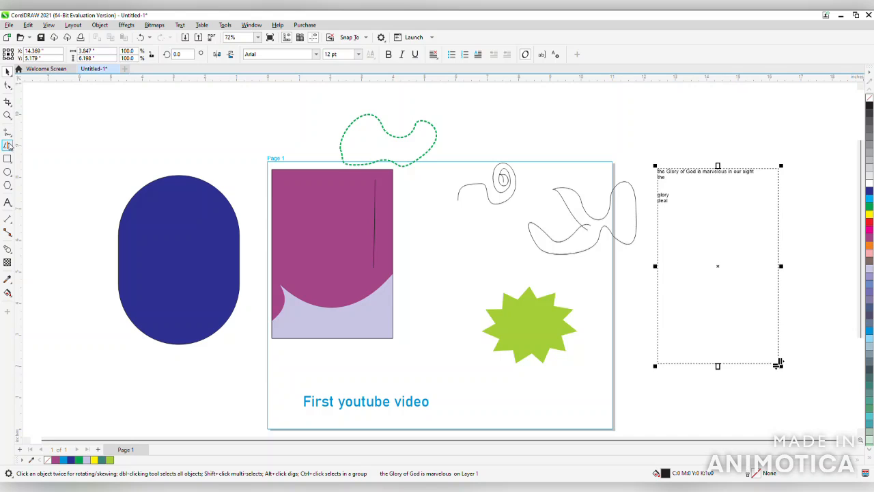
Draw two freehand Artistic Media strokes with the preset brush between the purple rectangle and the starburst, the upper one looping back
{"action": "key", "text": "i"}
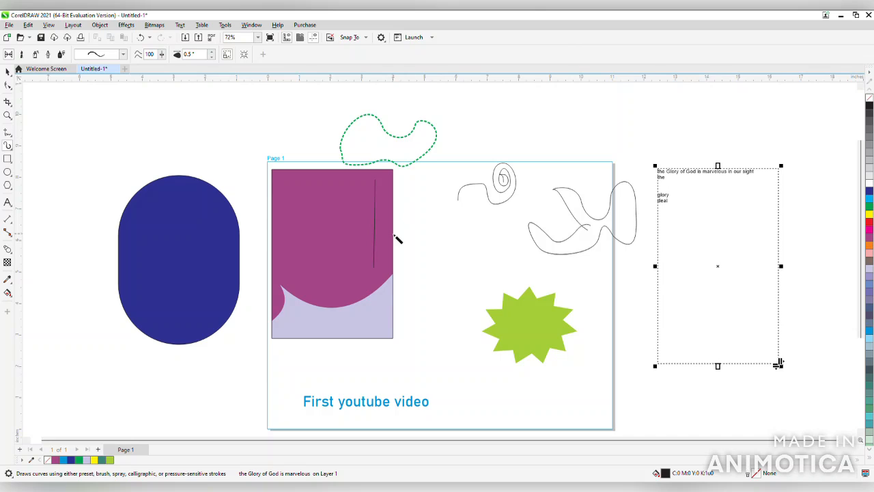
{"action": "mouse_move", "coordinate": [418, 244]}
{"action": "left_mouse_down"}
{"action": "mouse_move", "coordinate": [440, 222]}
{"action": "mouse_move", "coordinate": [484, 247]}
{"action": "mouse_move", "coordinate": [514, 241]}
{"action": "mouse_move", "coordinate": [517, 230]}
{"action": "mouse_move", "coordinate": [426, 197]}
{"action": "mouse_move", "coordinate": [408, 229]}
{"action": "left_mouse_up"}
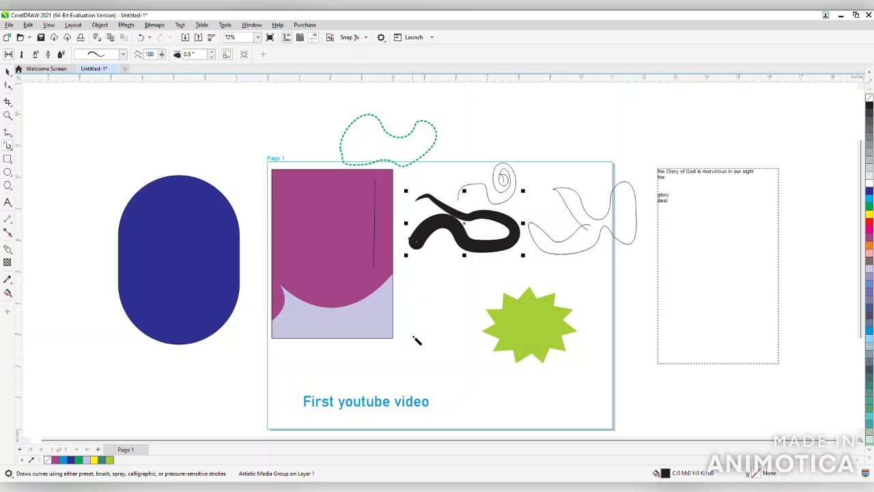
{"action": "mouse_move", "coordinate": [408, 299]}
{"action": "left_mouse_down"}
{"action": "mouse_move", "coordinate": [450, 299]}
{"action": "mouse_move", "coordinate": [515, 274]}
{"action": "left_mouse_up"}
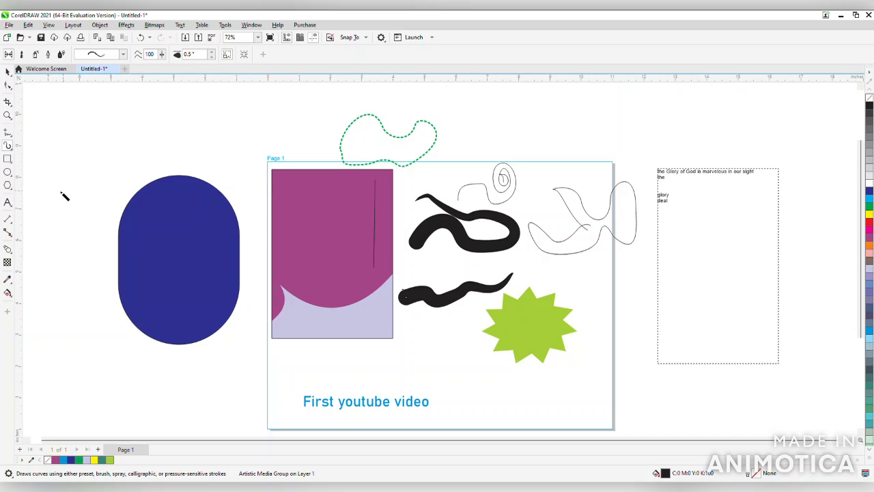
Draw a nearly horizontal dimension line about 3.3 inches long just above the "First youtube video" text
{"action": "left_click", "coordinate": [8, 220]}
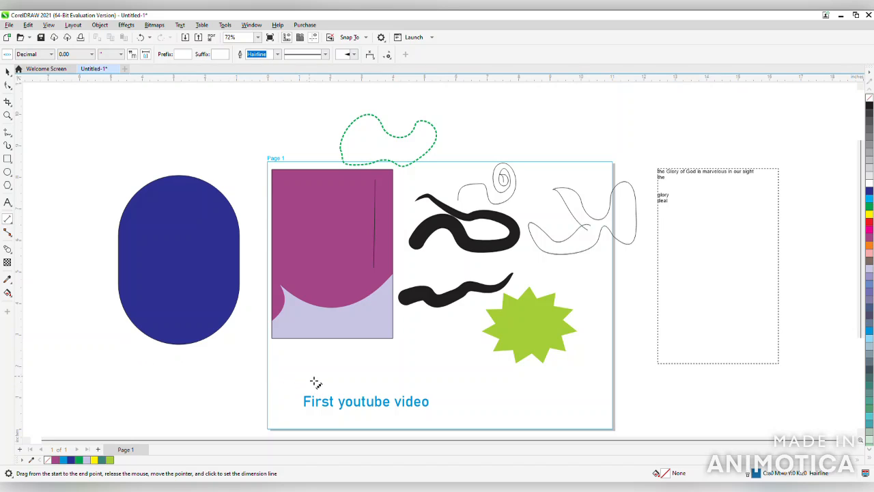
{"action": "left_click_drag", "start_coordinate": [313, 380], "coordinate": [419, 383]}
{"action": "left_click", "coordinate": [372, 383]}
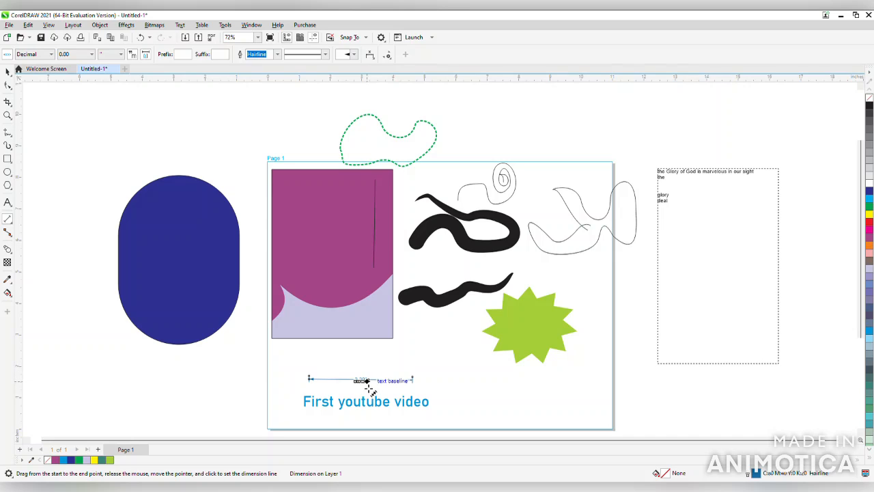
Give the dimension line above the text a dotted line style and a 3 pt outline width, and deselect it
{"action": "left_click", "coordinate": [7, 72]}
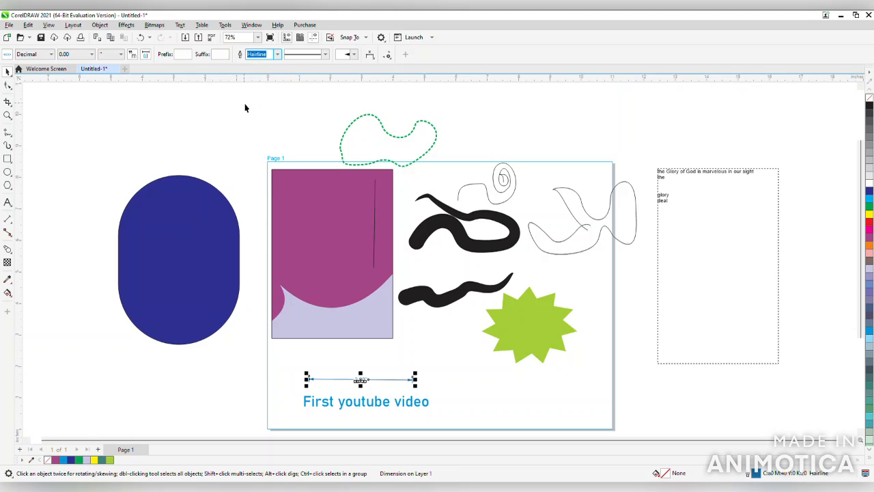
{"action": "left_click", "coordinate": [327, 55]}
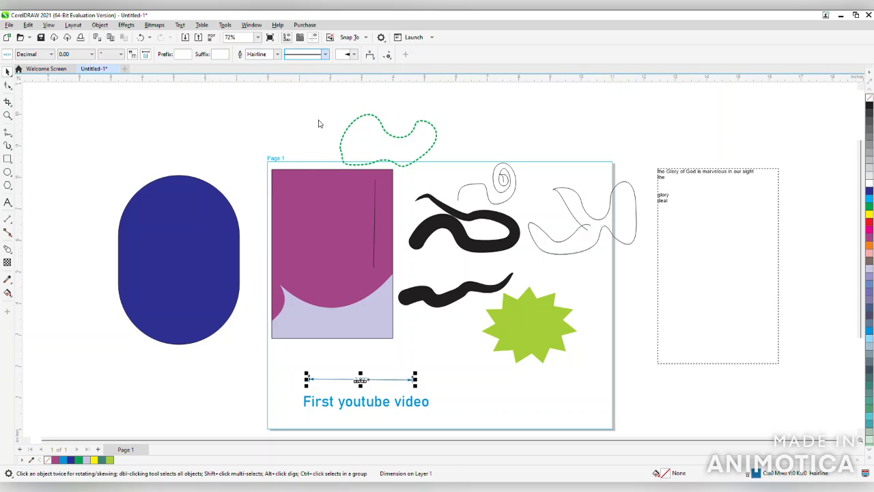
{"action": "left_click", "coordinate": [309, 176]}
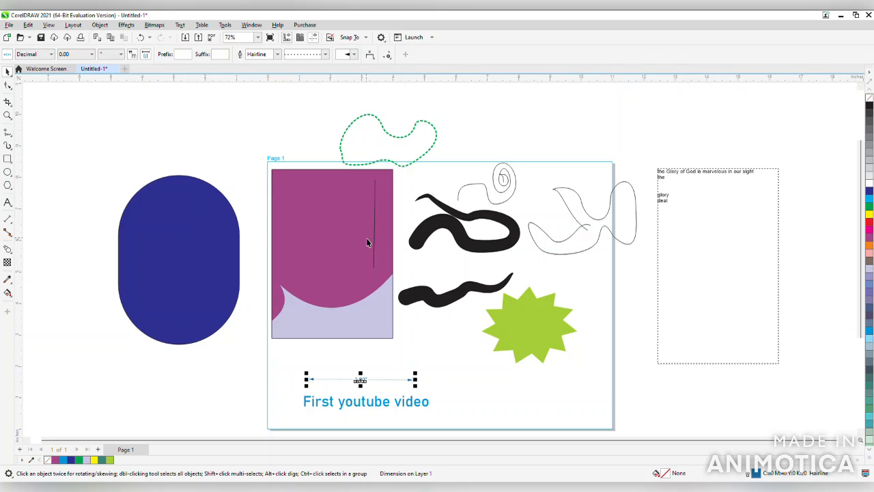
{"action": "left_click", "coordinate": [273, 54]}
{"action": "type", "text": "3"}
{"action": "key", "text": "Return"}
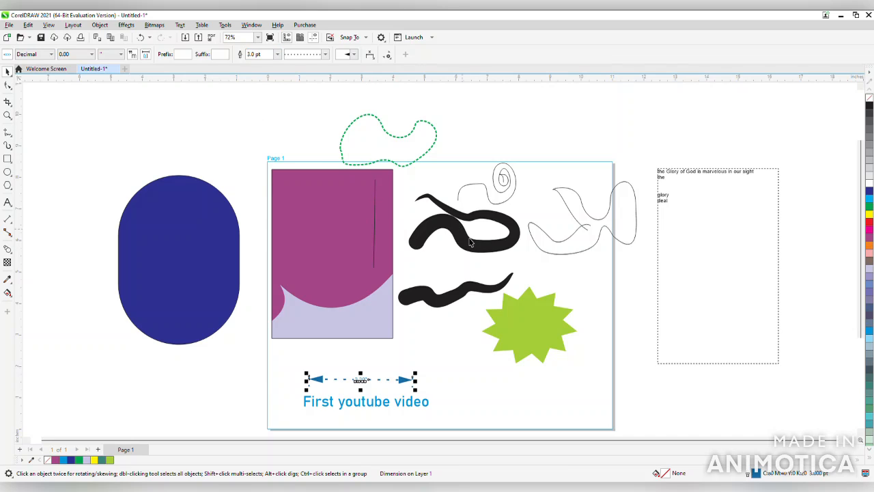
{"action": "left_click", "coordinate": [421, 359]}
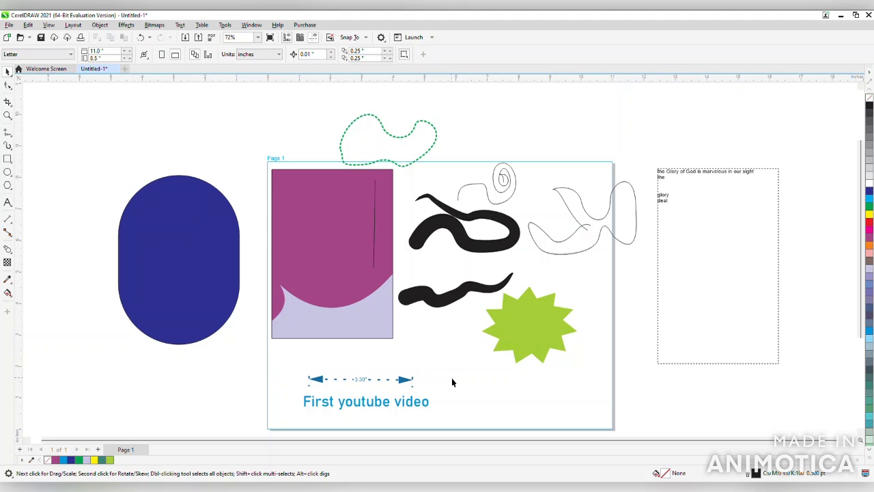
Apply a vector pattern transparency to the blue rounded shape and skew the circle pattern to the left
{"action": "left_click", "coordinate": [8, 264]}
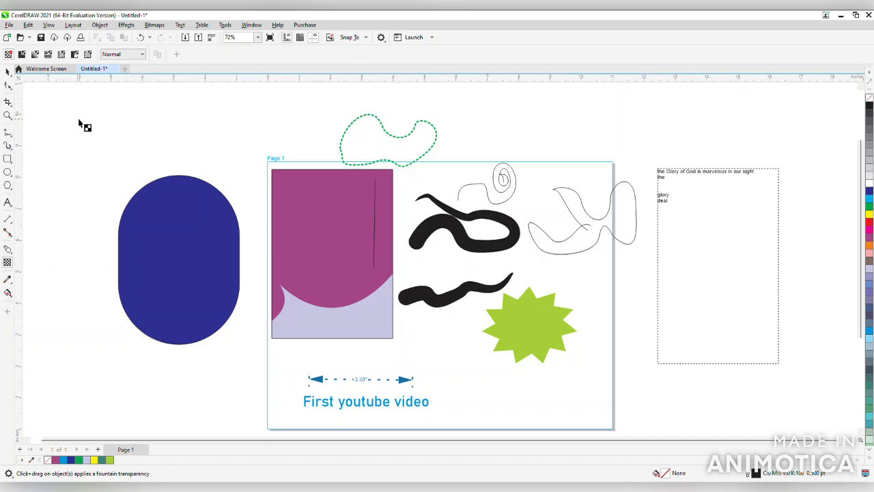
{"action": "left_click", "coordinate": [153, 239]}
{"action": "left_click", "coordinate": [48, 55]}
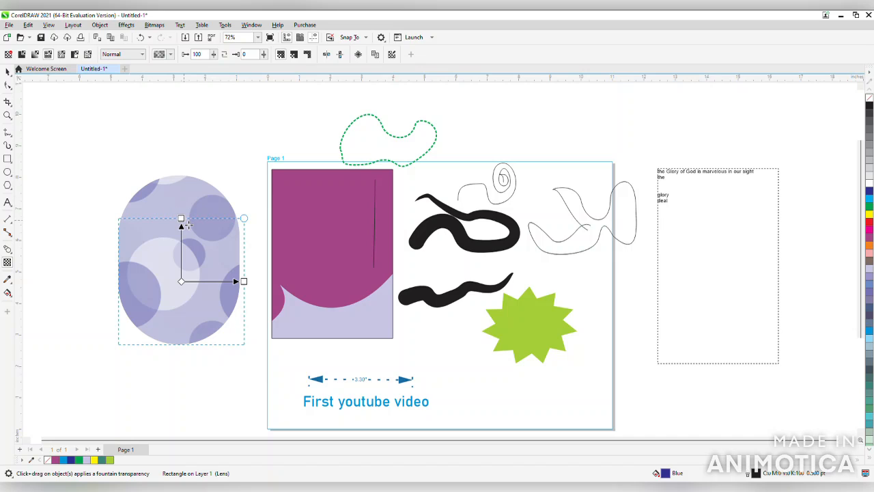
{"action": "left_click_drag", "start_coordinate": [184, 223], "coordinate": [159, 208]}
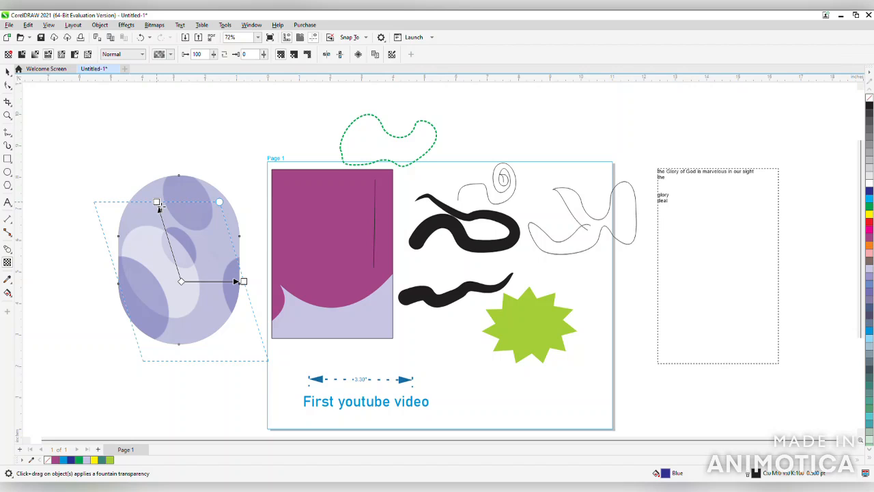
{"action": "left_click", "coordinate": [6, 72]}
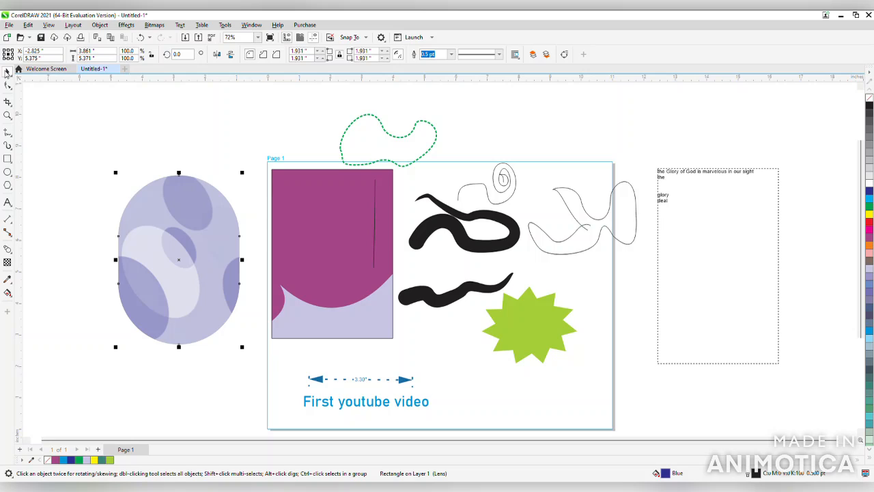